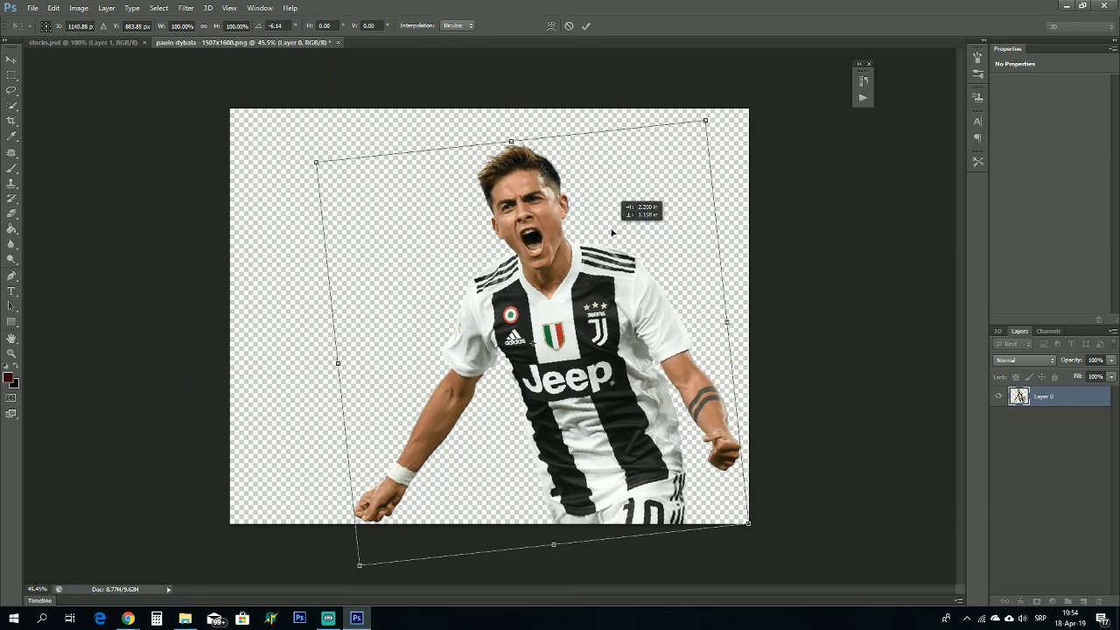
Finish the free transform of the player cutout with a rotation of about -6.14 degrees.
{"action": "key", "text": "Escape"}
{"action": "key", "text": "ctrl+t"}
{"action": "key", "text": "Escape"}
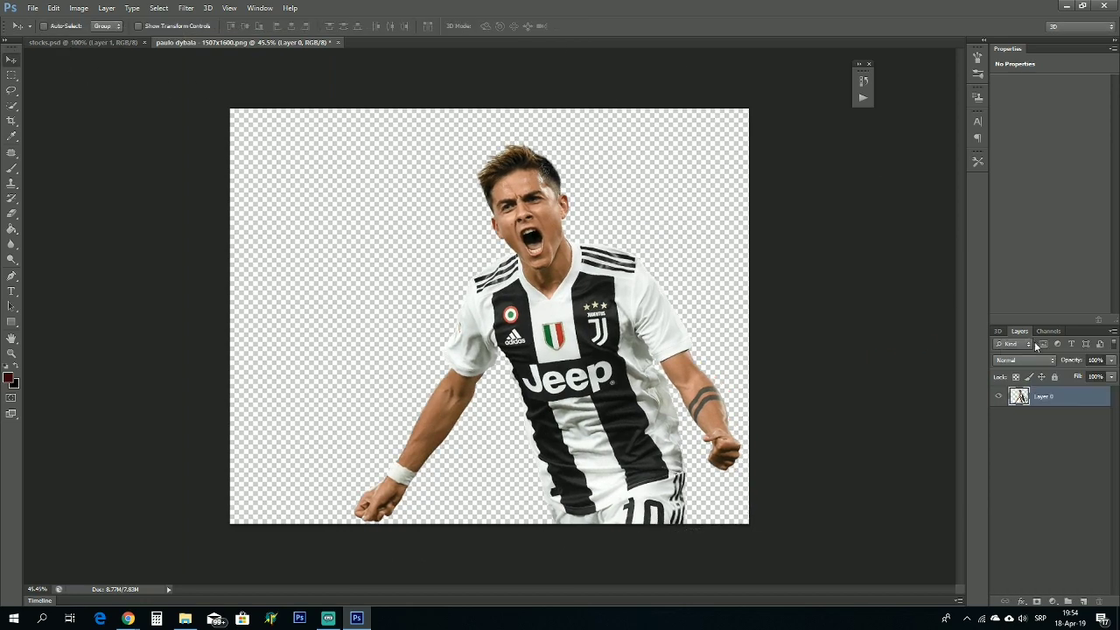
Add a Solid Color fill layer in dark grey 2e2e2e above the player layer.
{"action": "left_click", "coordinate": [1053, 601]}
{"action": "left_click", "coordinate": [1030, 342]}
{"action": "left_click", "coordinate": [781, 367]}
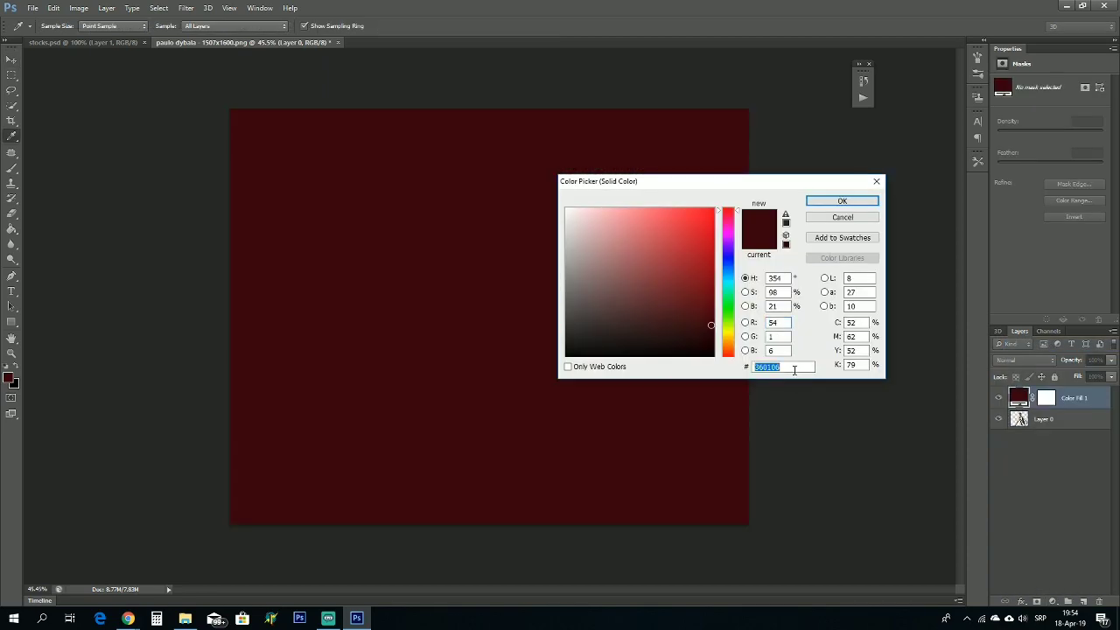
{"action": "type", "text": "2e2e2e"}
{"action": "left_click", "coordinate": [873, 202]}
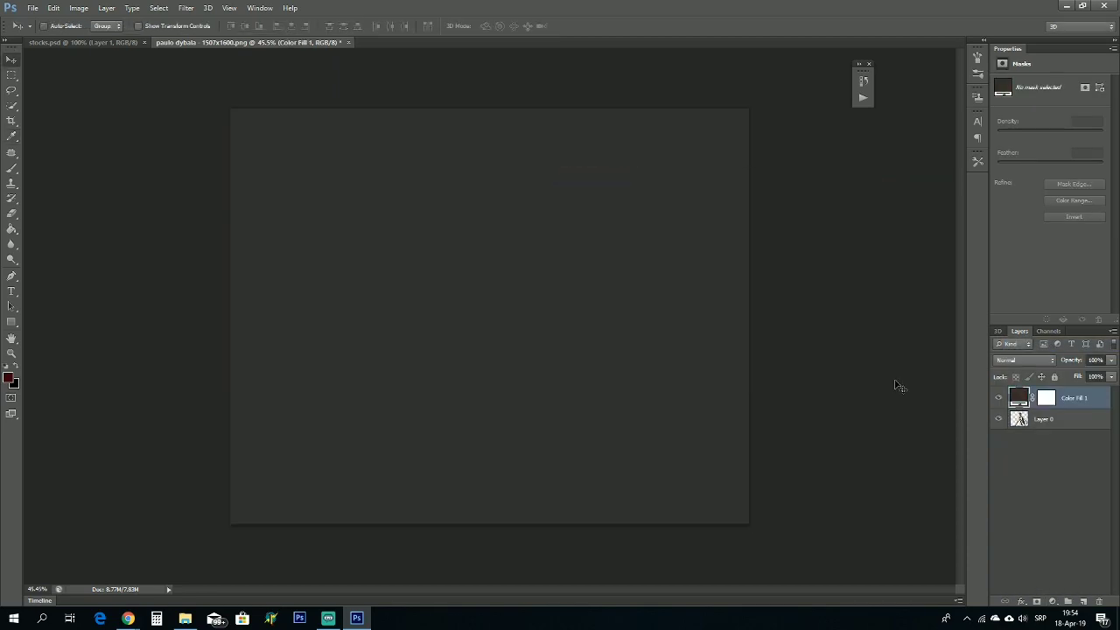
Copy the grunge wall texture from stocks.psd into the player document.
{"action": "left_click", "coordinate": [87, 42]}
{"action": "left_click_drag", "start_coordinate": [481, 289], "coordinate": [380, 145]}
{"action": "key", "text": "ctrl+t"}
{"action": "left_click_drag", "start_coordinate": [555, 307], "coordinate": [715, 232]}
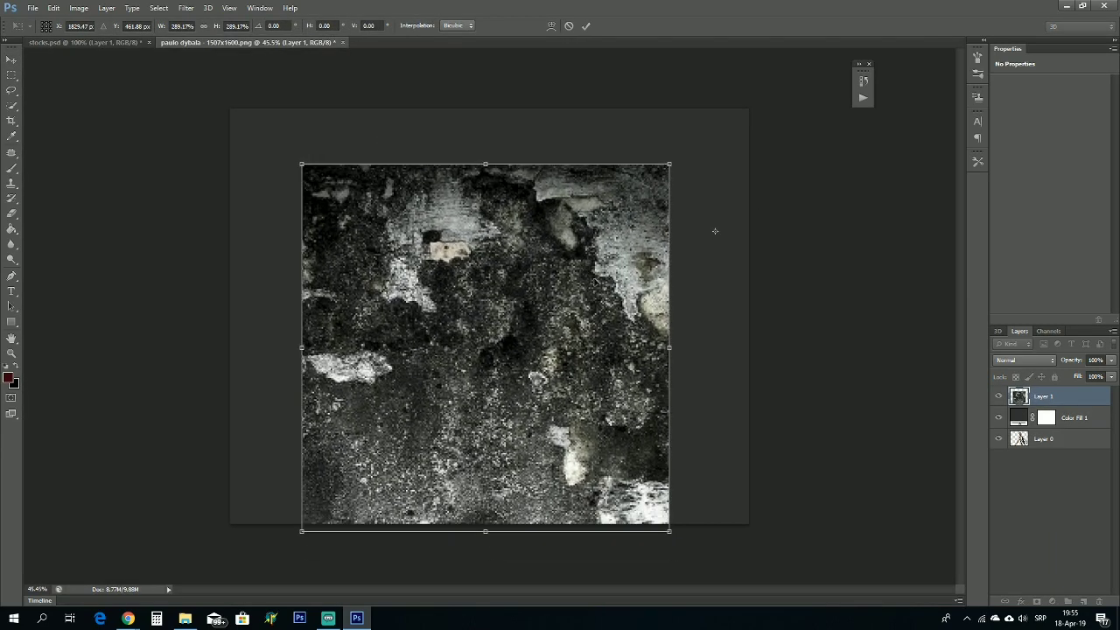
{"action": "left_click_drag", "start_coordinate": [670, 164], "coordinate": [673, 167]}
{"action": "mouse_move", "coordinate": [679, 162]}
{"action": "left_mouse_down"}
{"action": "mouse_move", "coordinate": [707, 143]}
{"action": "mouse_move", "coordinate": [691, 155]}
{"action": "left_mouse_up"}
{"action": "left_click", "coordinate": [569, 26]}
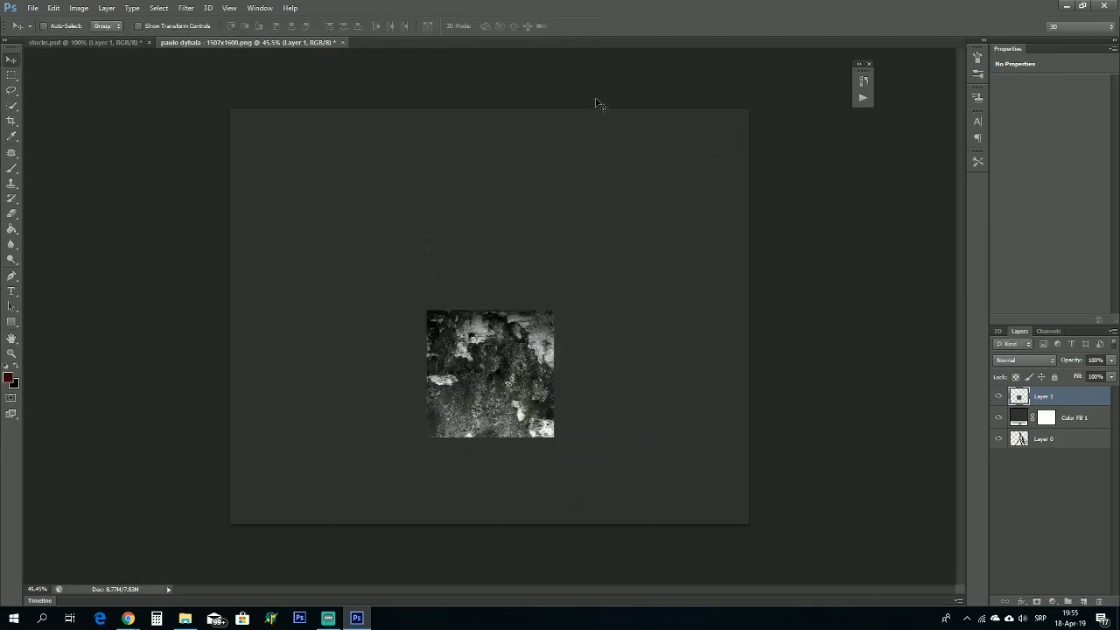
Enlarge the grunge texture proportionally to about 430% and position it so it covers the whole canvas.
{"action": "key", "text": "ctrl+t"}
{"action": "left_click_drag", "start_coordinate": [554, 310], "coordinate": [709, 156]}
{"action": "left_click_drag", "start_coordinate": [591, 266], "coordinate": [593, 262]}
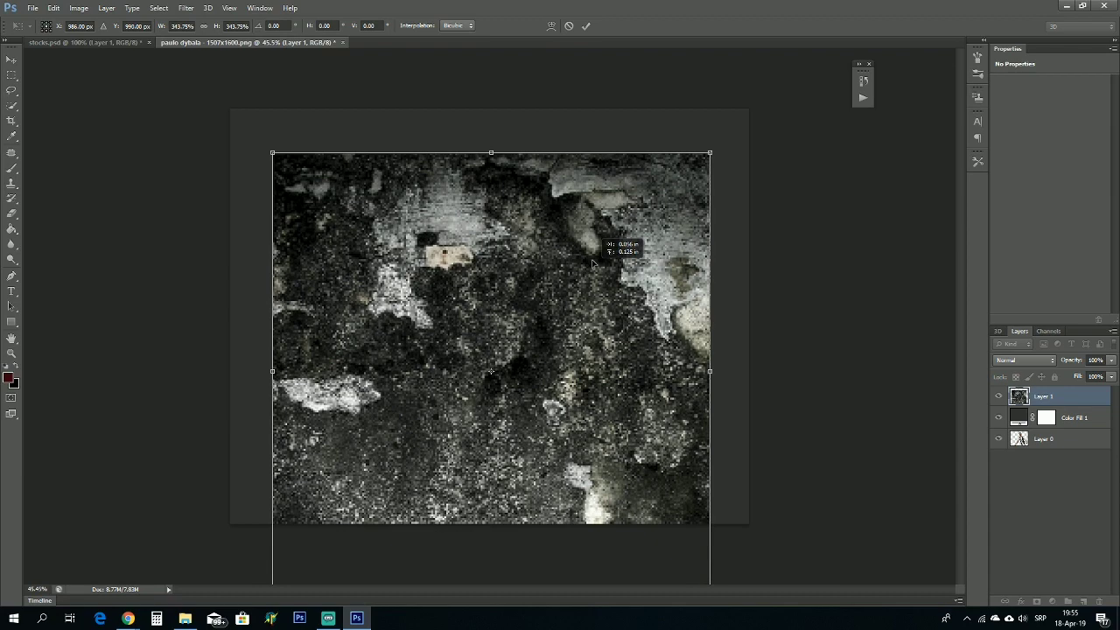
{"action": "left_click_drag", "start_coordinate": [710, 152], "coordinate": [750, 86]}
{"action": "left_click_drag", "start_coordinate": [739, 359], "coordinate": [733, 333]}
{"action": "left_click_drag", "start_coordinate": [741, 573], "coordinate": [759, 591]}
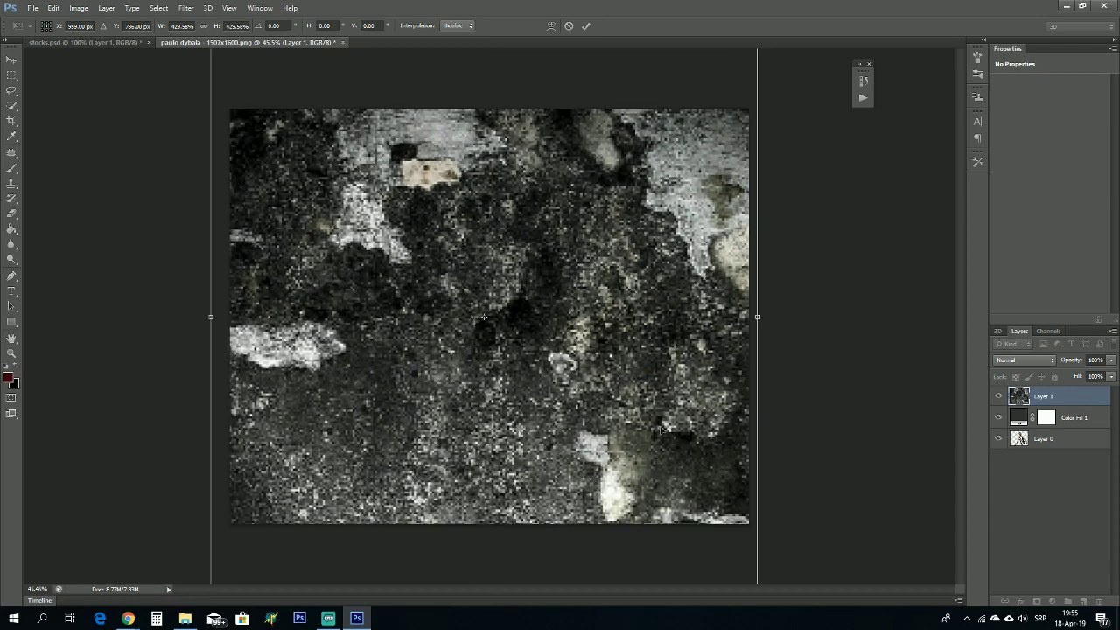
{"action": "left_click_drag", "start_coordinate": [594, 357], "coordinate": [596, 330]}
{"action": "left_click", "coordinate": [587, 27]}
Set the texture layer's blend mode to Darken and move the player layer to the top of the layer stack.
{"action": "left_click", "coordinate": [1026, 360]}
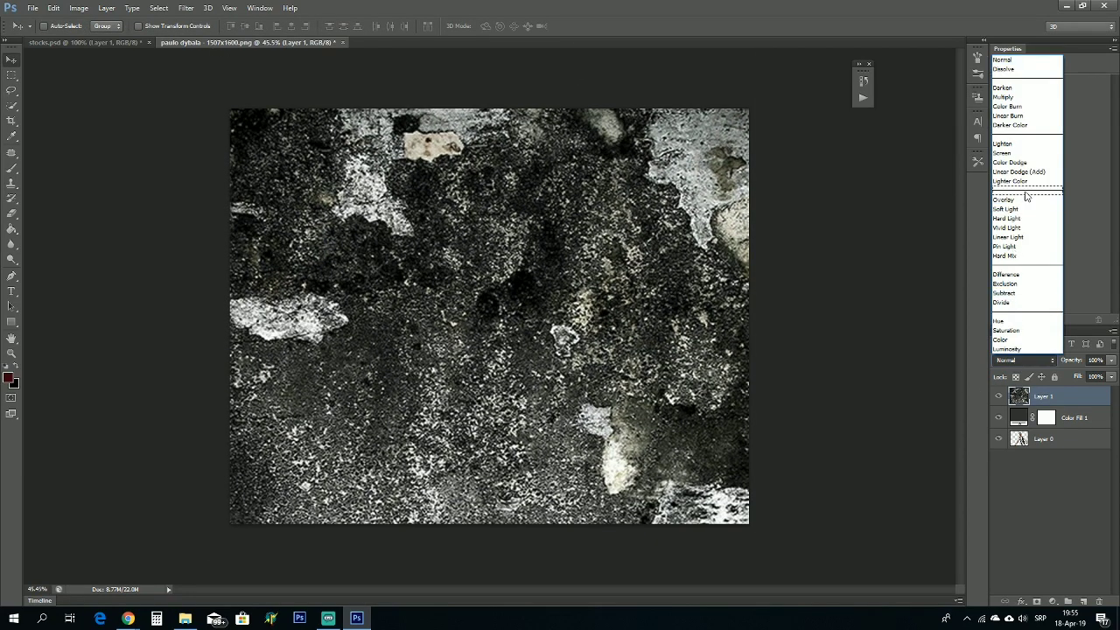
{"action": "left_click", "coordinate": [1020, 88]}
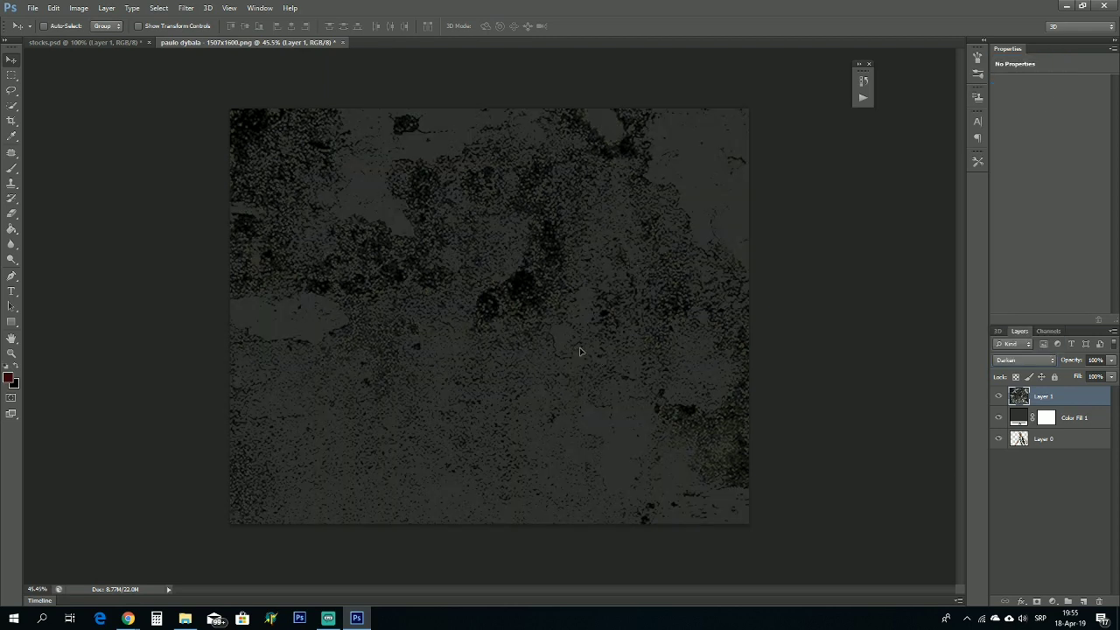
{"action": "mouse_move", "coordinate": [581, 351]}
{"action": "left_mouse_down"}
{"action": "mouse_move", "coordinate": [561, 356]}
{"action": "mouse_move", "coordinate": [585, 361]}
{"action": "left_mouse_up"}
{"action": "left_click_drag", "start_coordinate": [1049, 438], "coordinate": [1062, 391]}
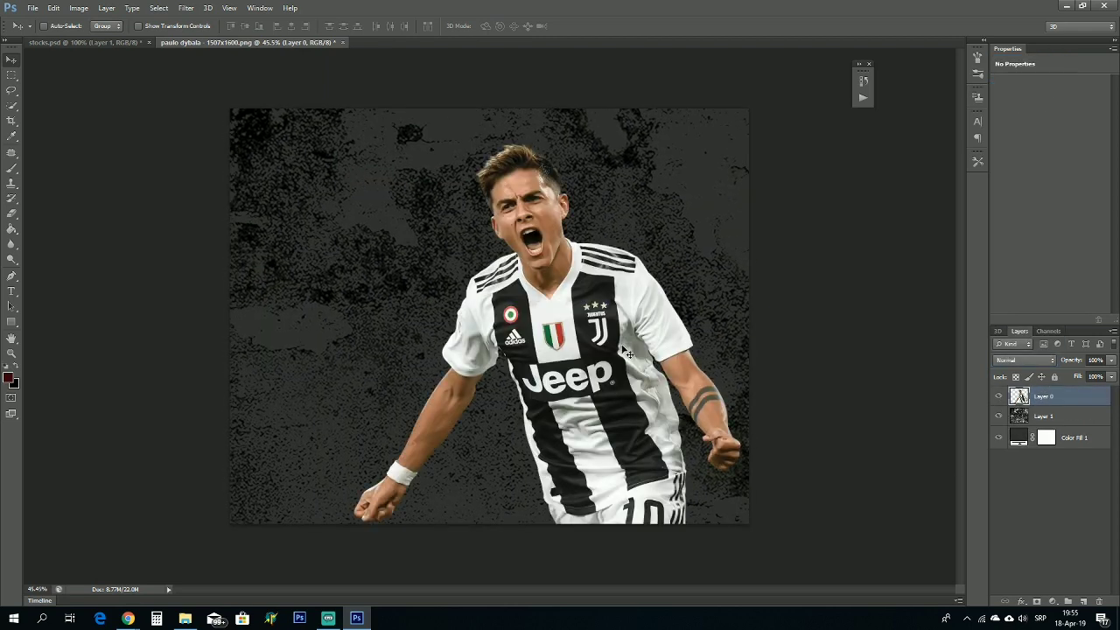
Open the Juventus logo image 170115_logoprimario_rgb.png from the VANJA_SLIKE_WEB folder.
{"action": "left_click", "coordinate": [132, 42]}
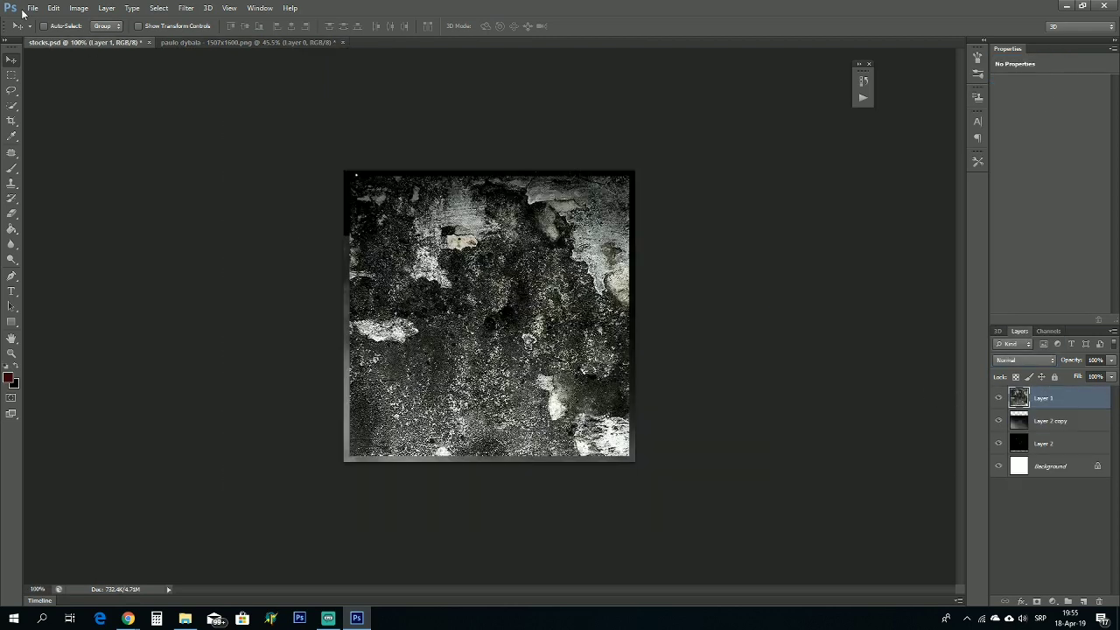
{"action": "left_click", "coordinate": [33, 8]}
{"action": "left_click", "coordinate": [44, 28]}
{"action": "left_click", "coordinate": [517, 141]}
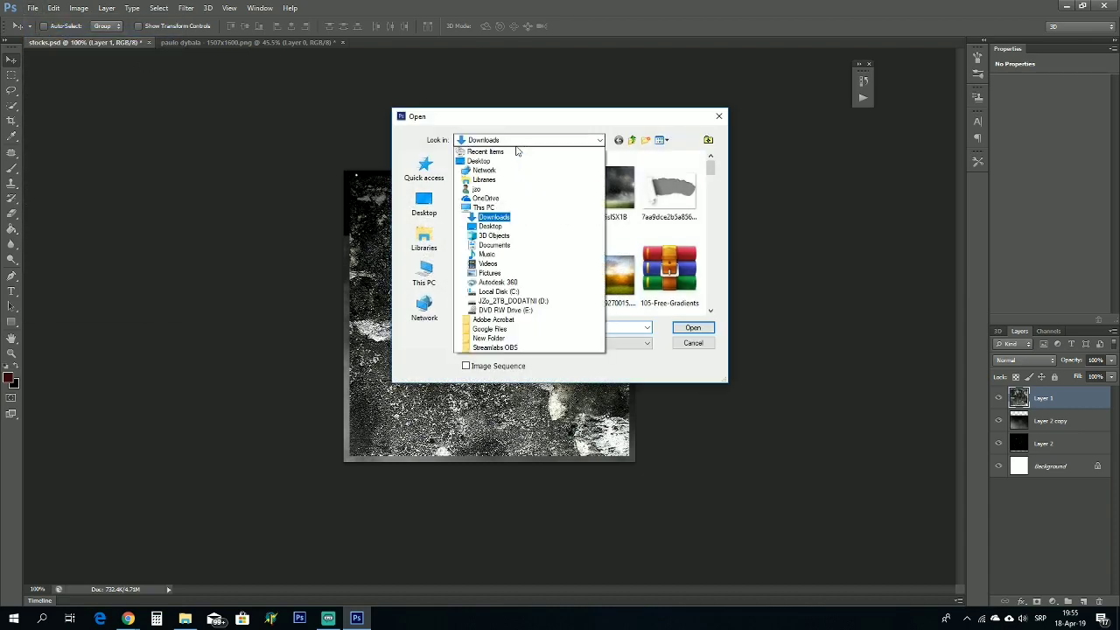
{"action": "left_click", "coordinate": [503, 245]}
{"action": "double_click", "coordinate": [503, 293]}
{"action": "scroll", "coordinate": [624, 238], "scroll_direction": "down", "scroll_amount": 2}
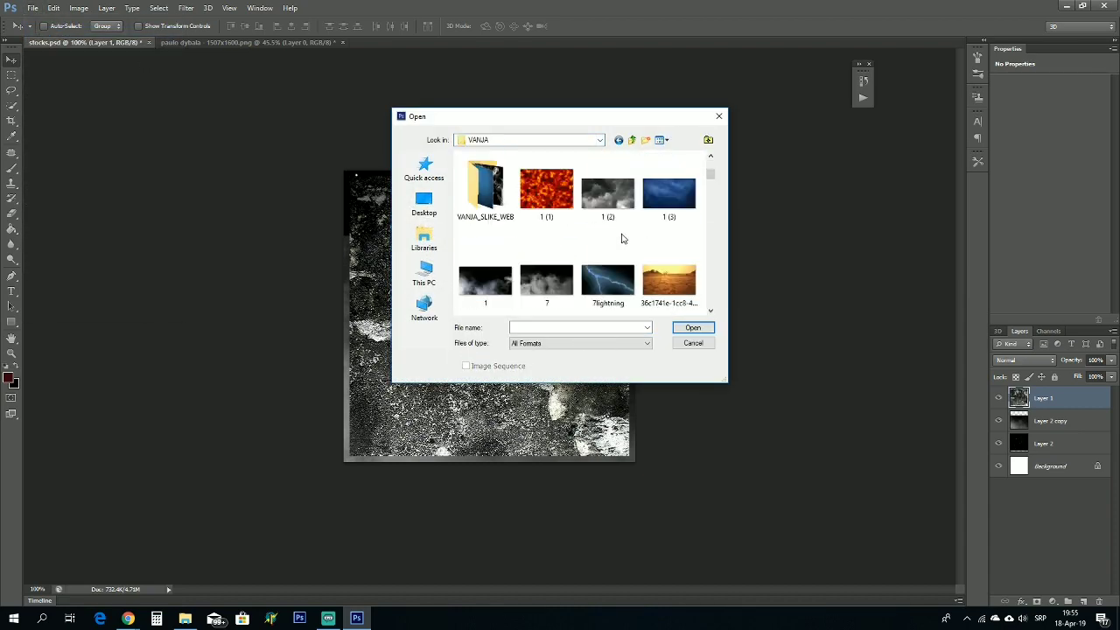
{"action": "double_click", "coordinate": [490, 272]}
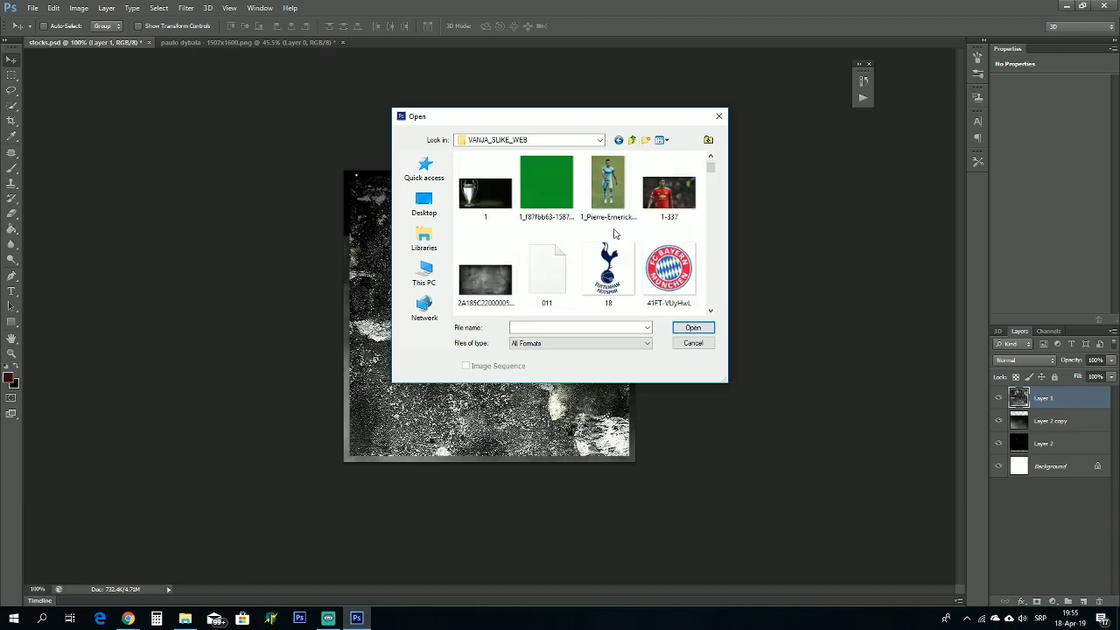
{"action": "scroll", "coordinate": [613, 233], "scroll_direction": "down", "scroll_amount": 10}
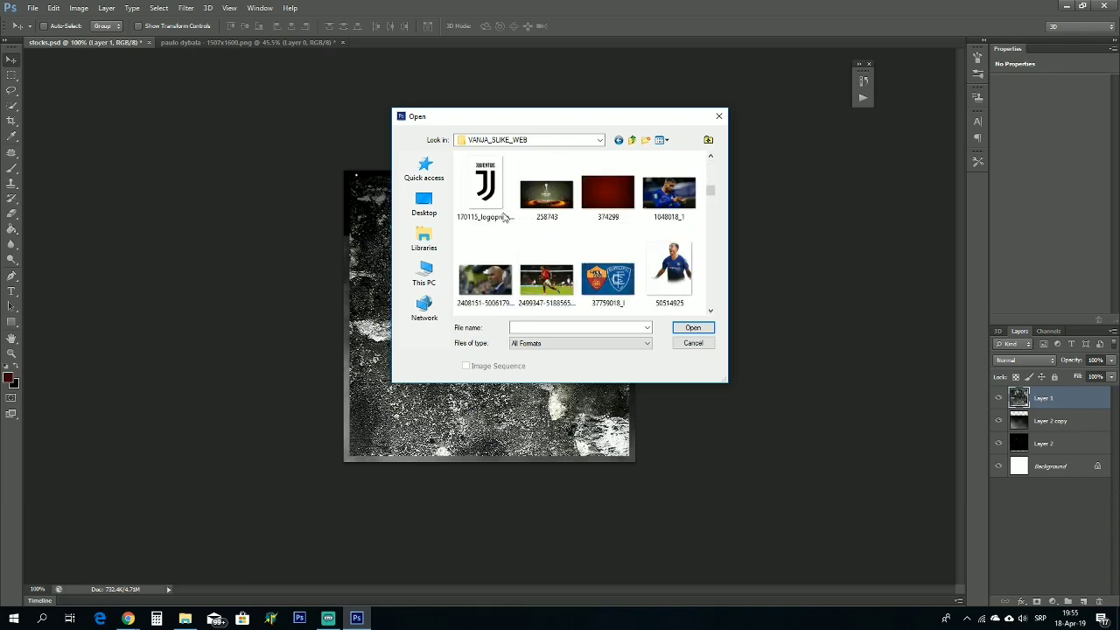
{"action": "double_click", "coordinate": [486, 188]}
In the player document, scale the player to about 93.8%, rotate him about -2.5 degrees and place him lower, toward the canvas's right side.
{"action": "left_click", "coordinate": [234, 42]}
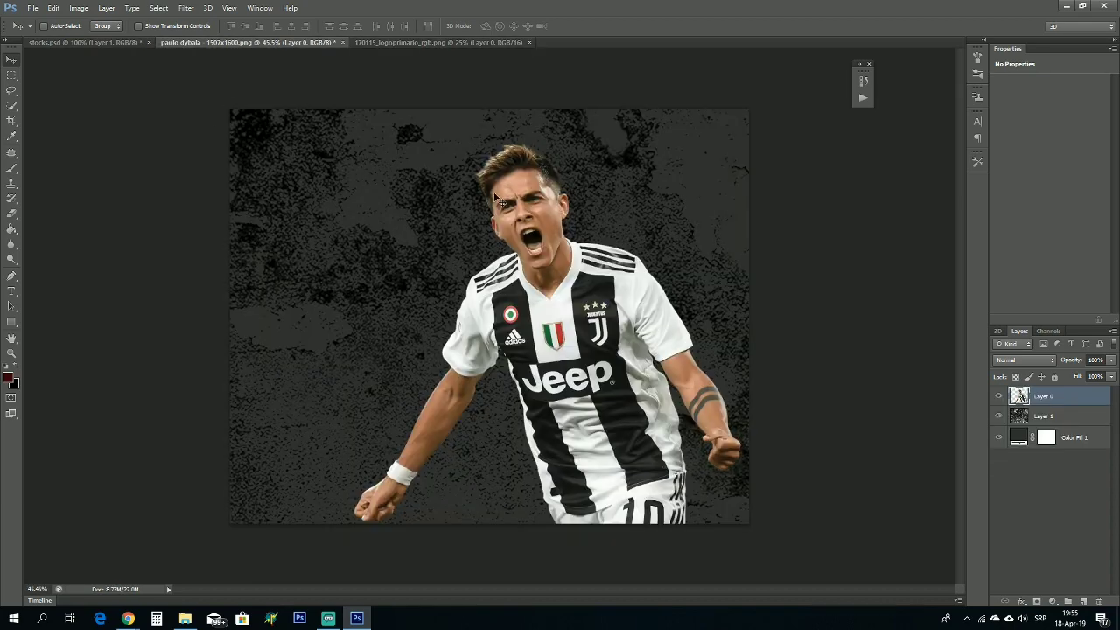
{"action": "key", "text": "ctrl+t"}
{"action": "left_click_drag", "start_coordinate": [738, 145], "coordinate": [726, 157]}
{"action": "left_click_drag", "start_coordinate": [568, 326], "coordinate": [589, 332]}
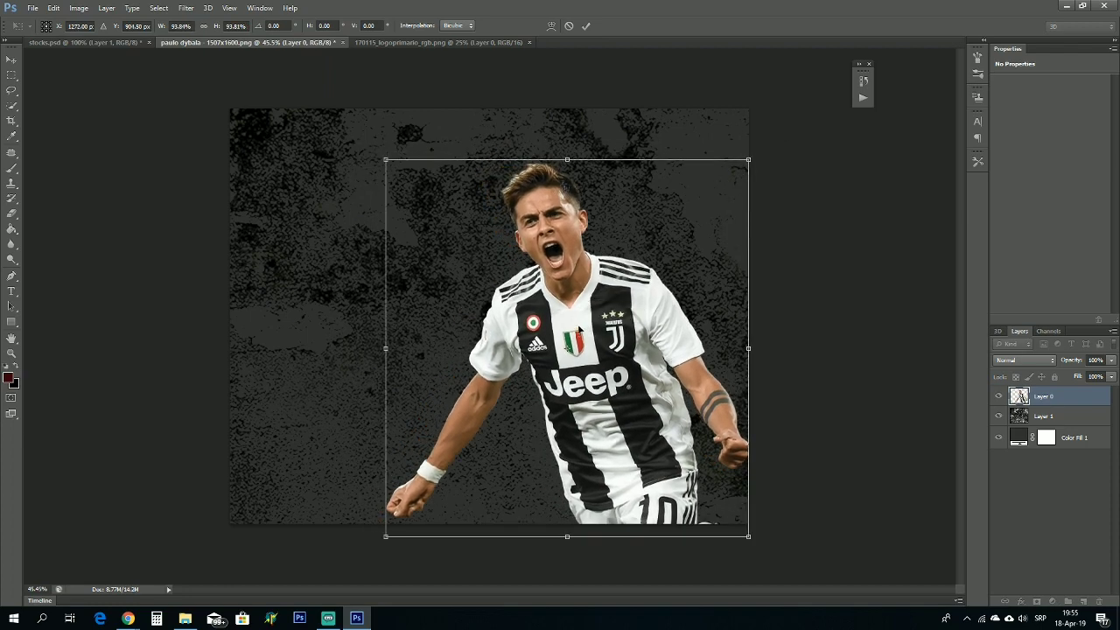
{"action": "left_click_drag", "start_coordinate": [761, 148], "coordinate": [753, 140]}
{"action": "mouse_move", "coordinate": [576, 308]}
{"action": "left_mouse_down"}
{"action": "mouse_move", "coordinate": [583, 322]}
{"action": "mouse_move", "coordinate": [567, 321]}
{"action": "left_mouse_up"}
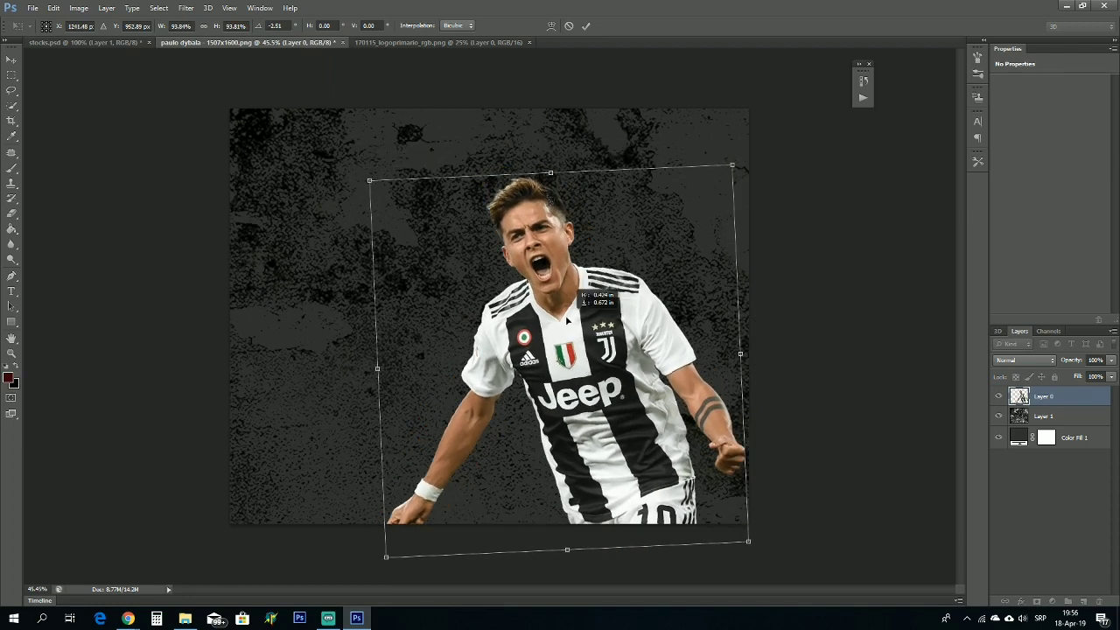
{"action": "left_click", "coordinate": [586, 26]}
Copy the Juventus logo from its own file into the player document.
{"action": "left_click", "coordinate": [478, 45]}
{"action": "left_click_drag", "start_coordinate": [473, 215], "coordinate": [552, 275]}
{"action": "left_click", "coordinate": [556, 233]}
Scale the Juventus logo down proportionally and position it to the left of the player's face, overlapping his arm.
{"action": "key", "text": "ctrl+t"}
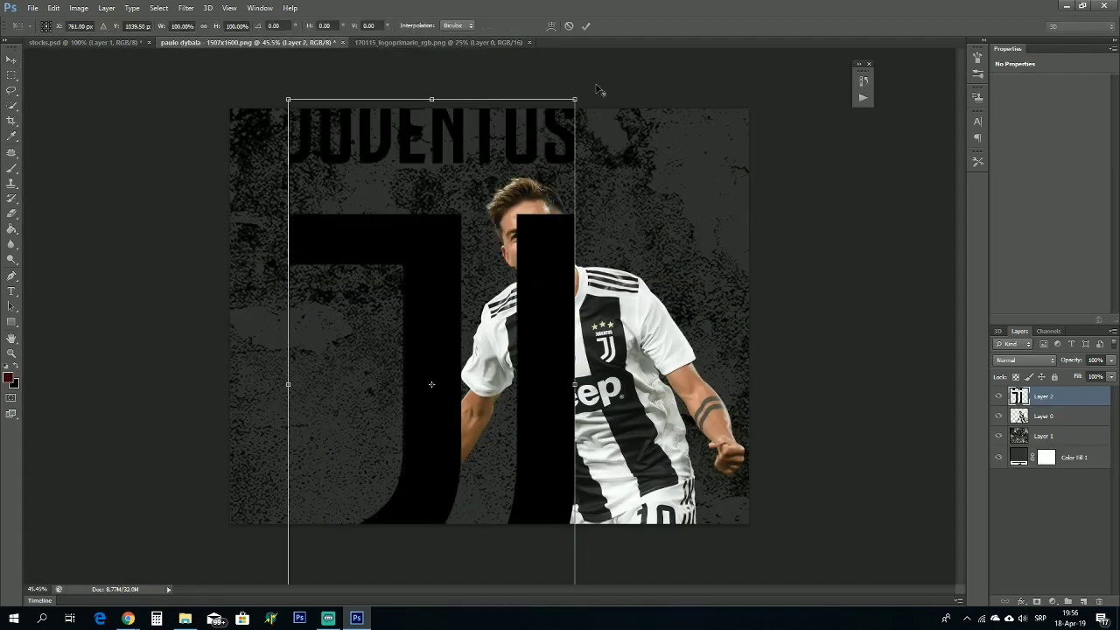
{"action": "left_click_drag", "start_coordinate": [575, 100], "coordinate": [497, 180]}
{"action": "left_click_drag", "start_coordinate": [482, 298], "coordinate": [495, 198]}
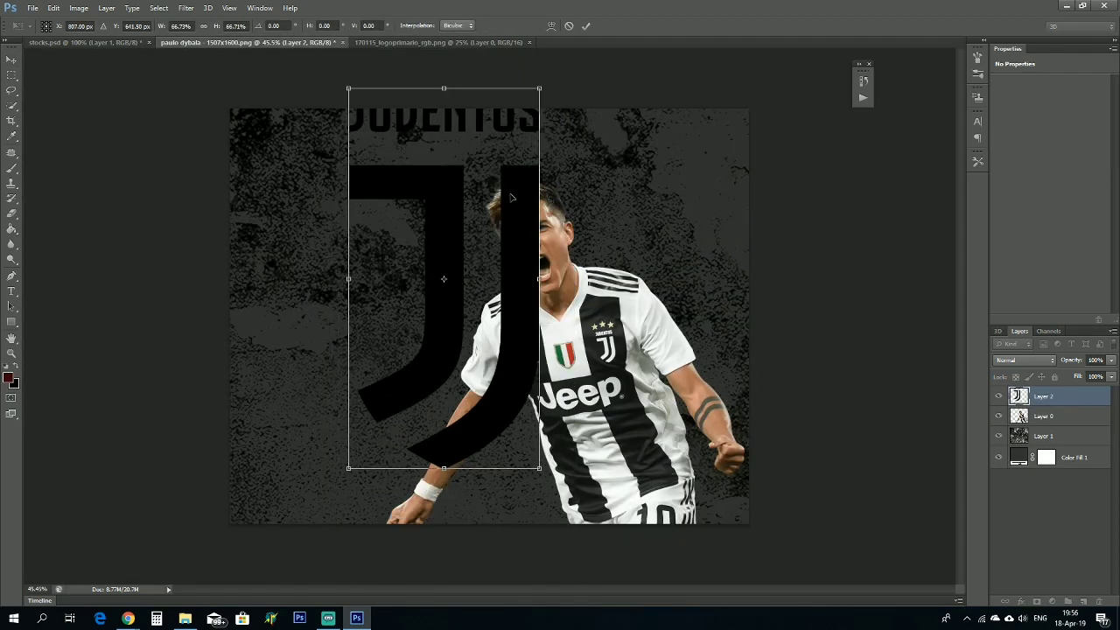
{"action": "left_click_drag", "start_coordinate": [545, 89], "coordinate": [548, 82]}
{"action": "left_click_drag", "start_coordinate": [509, 203], "coordinate": [488, 229]}
{"action": "mouse_move", "coordinate": [488, 230]}
{"action": "left_mouse_down"}
{"action": "mouse_move", "coordinate": [479, 232]}
{"action": "mouse_move", "coordinate": [489, 231]}
{"action": "left_mouse_up"}
{"action": "left_click", "coordinate": [585, 26]}
Invert the logo to white and delete the cropped JUVENTUS wordmark above the J emblem.
{"action": "key", "text": "ctrl+i"}
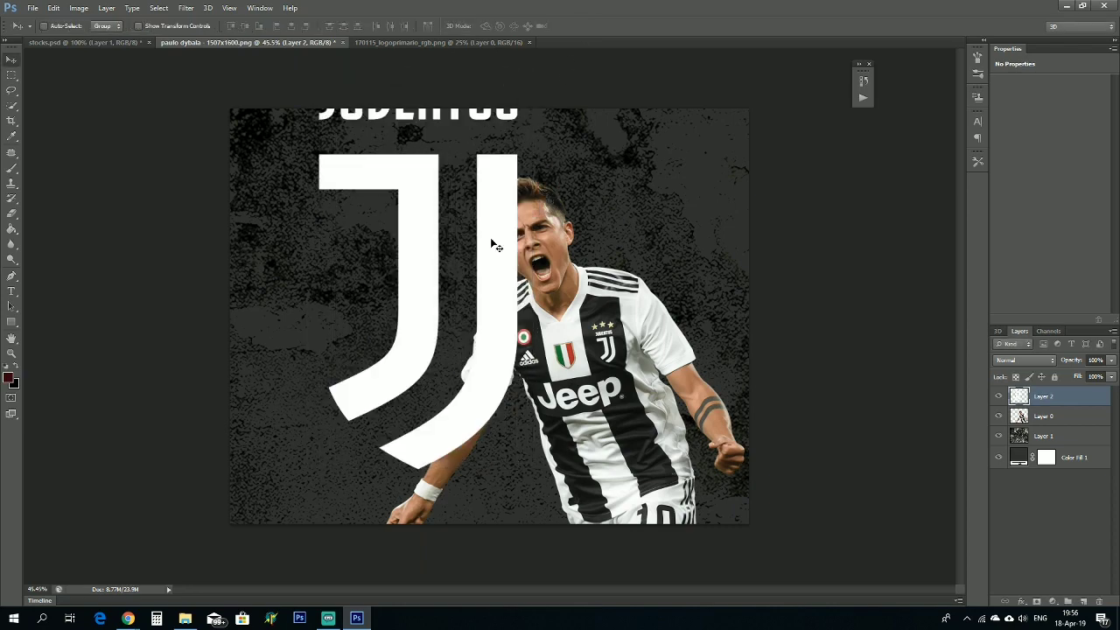
{"action": "left_click", "coordinate": [12, 77]}
{"action": "left_click_drag", "start_coordinate": [302, 109], "coordinate": [538, 123]}
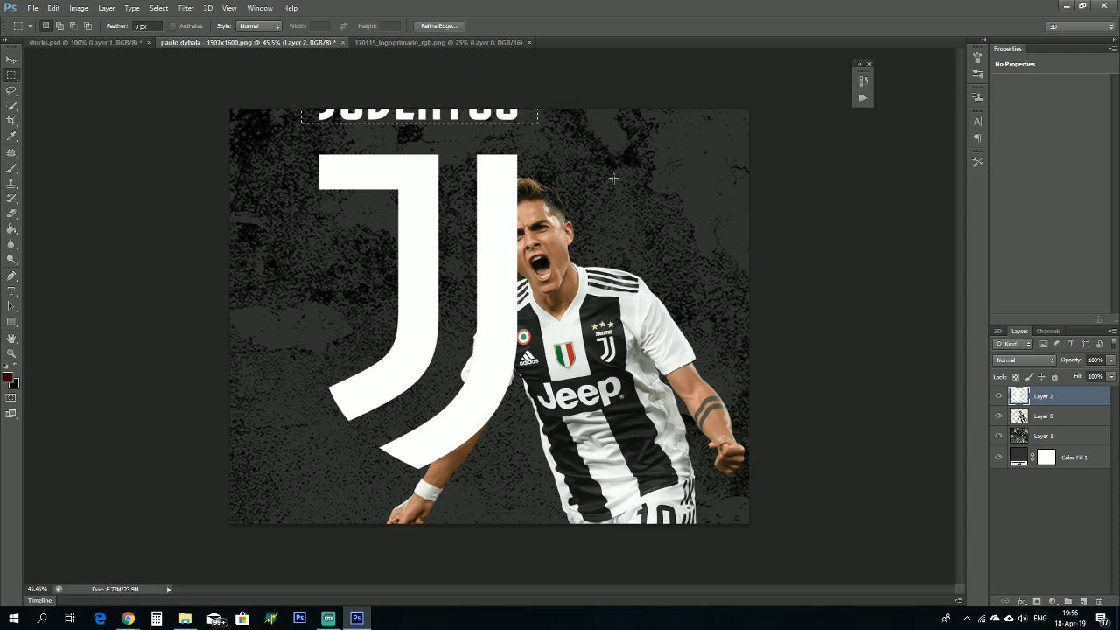
{"action": "key", "text": "Delete"}
{"action": "key", "text": "ctrl+d"}
Nudge the white emblem slightly up and move its layer beneath the player layer.
{"action": "key", "text": "v"}
{"action": "left_click_drag", "start_coordinate": [389, 216], "coordinate": [387, 210]}
{"action": "key", "text": "ctrl+bracketleft"}
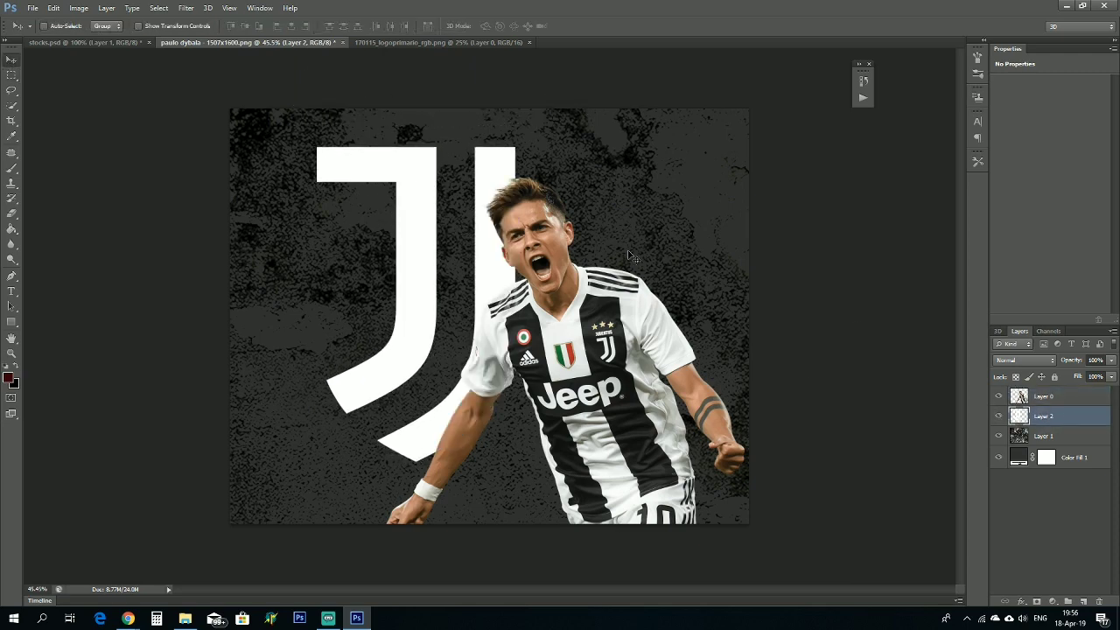
Try a white Outer Glow on the emblem with 70% opacity, 4% spread and an increased size.
{"action": "right_click", "coordinate": [1068, 417]}
{"action": "left_click", "coordinate": [962, 173]}
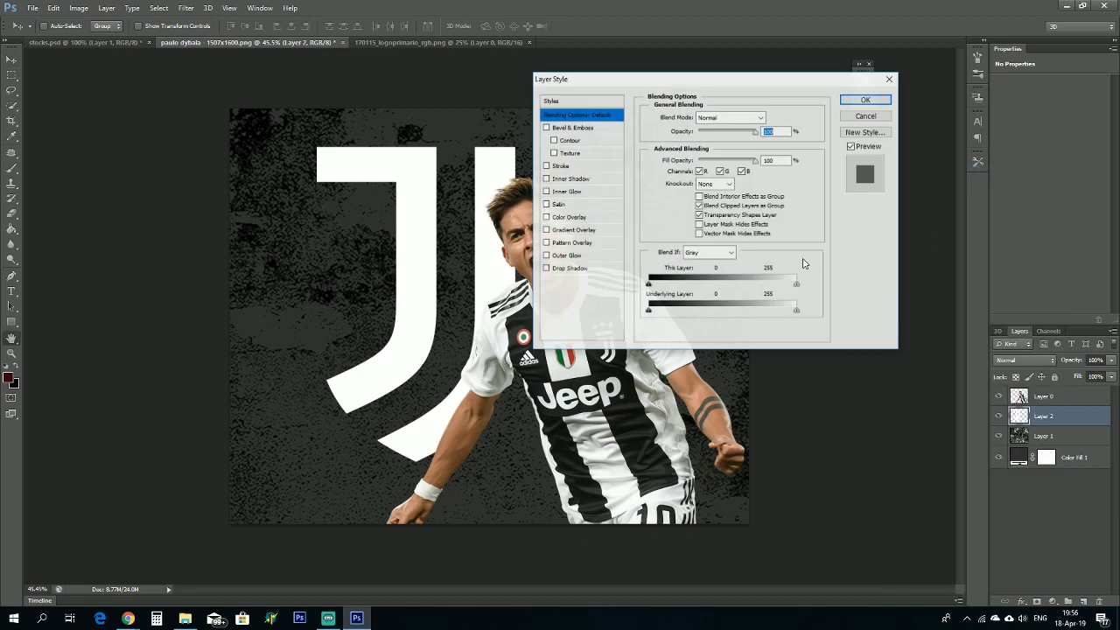
{"action": "left_click", "coordinate": [567, 254]}
{"action": "left_click", "coordinate": [736, 159]}
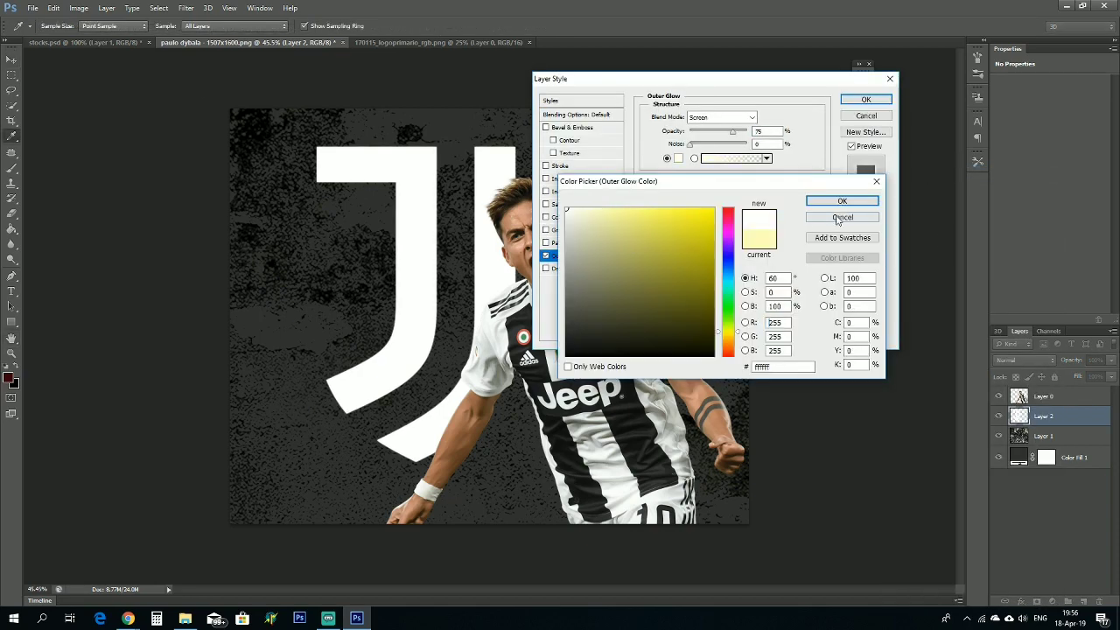
{"action": "left_click", "coordinate": [841, 217]}
{"action": "left_click", "coordinate": [721, 116]}
{"action": "left_click", "coordinate": [822, 189]}
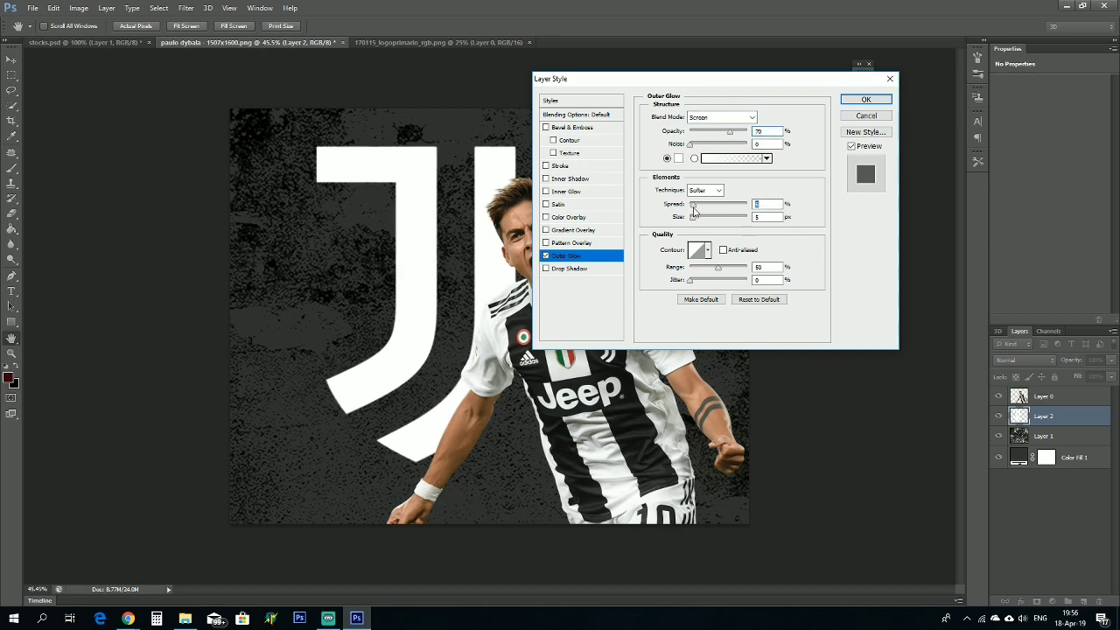
{"action": "mouse_move", "coordinate": [714, 222]}
{"action": "left_mouse_down"}
{"action": "mouse_move", "coordinate": [687, 224]}
{"action": "mouse_move", "coordinate": [698, 228]}
{"action": "left_mouse_up"}
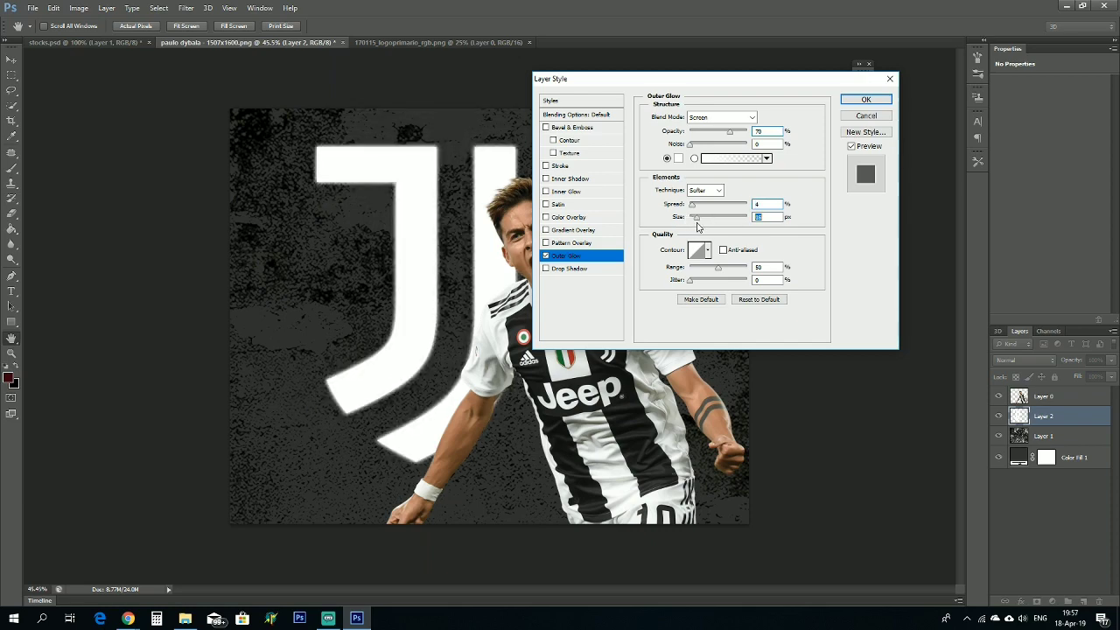
Try gradient and color overlays on the emblem, with the Color Overlay set to white.
{"action": "left_click", "coordinate": [575, 230]}
{"action": "left_click", "coordinate": [547, 230]}
{"action": "left_click", "coordinate": [546, 217]}
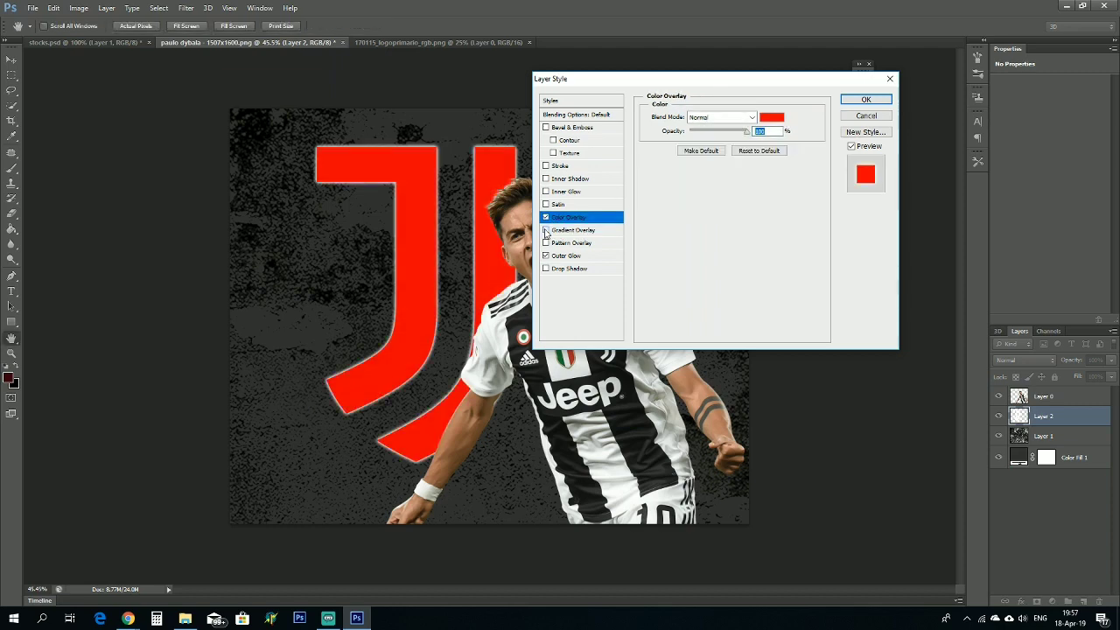
{"action": "left_click", "coordinate": [772, 118]}
{"action": "left_click_drag", "start_coordinate": [604, 224], "coordinate": [411, 190]}
{"action": "key", "text": "Return"}
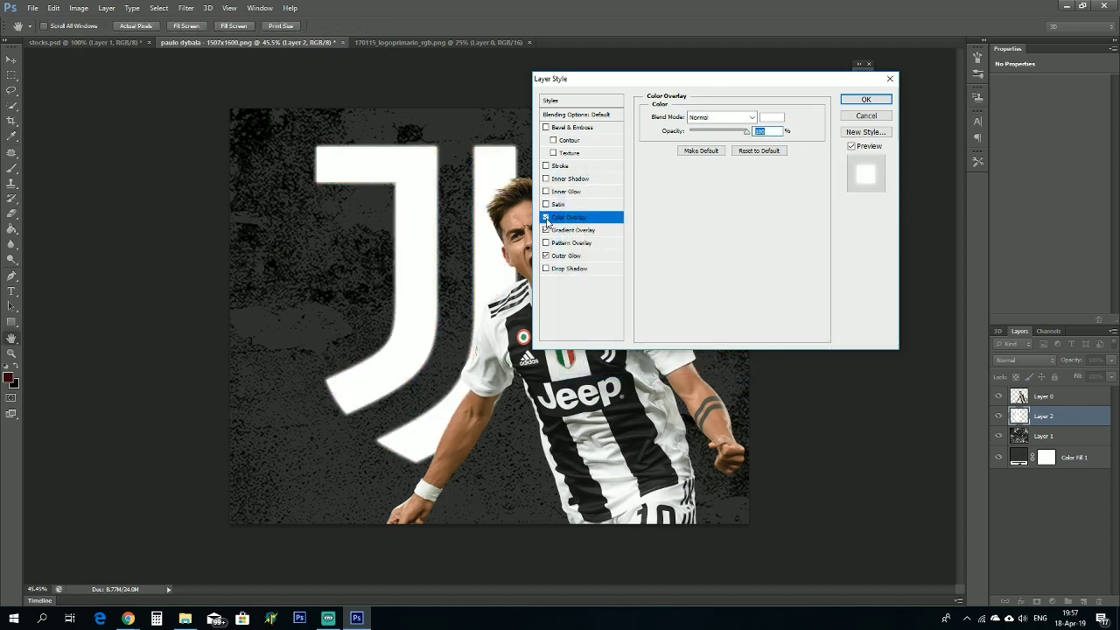
Turn off the emblem's Color Overlay and Gradient Overlay effects.
{"action": "left_click", "coordinate": [546, 218]}
{"action": "left_click", "coordinate": [577, 231]}
{"action": "left_click", "coordinate": [546, 229]}
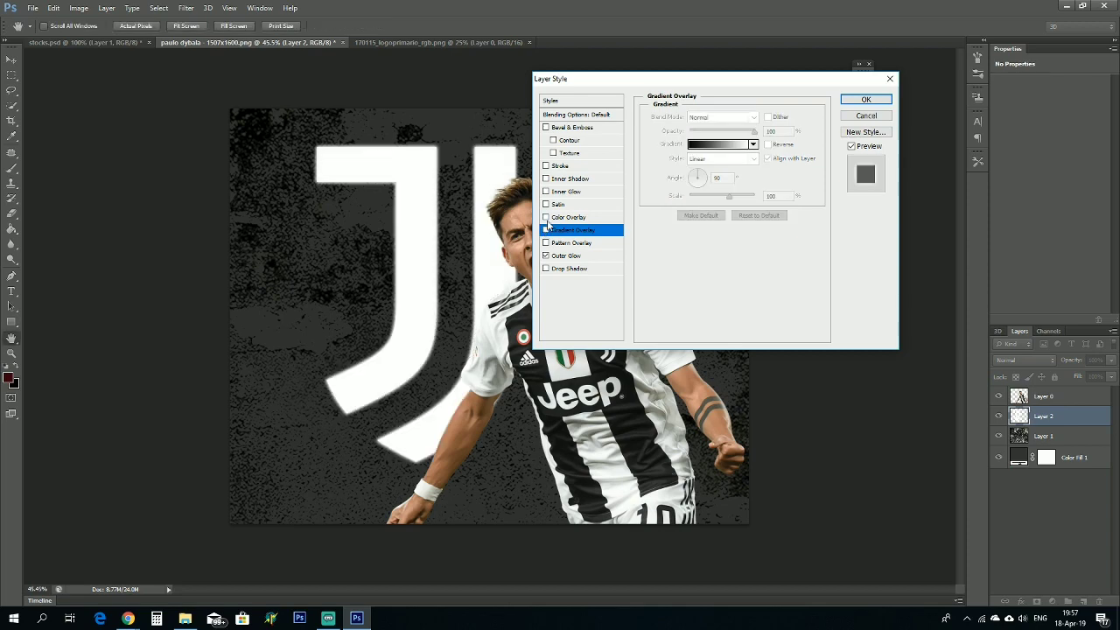
Try the Overlay blend mode for the emblem's white Color Overlay and Outer Glow, and discard the layer style changes.
{"action": "left_click", "coordinate": [569, 218]}
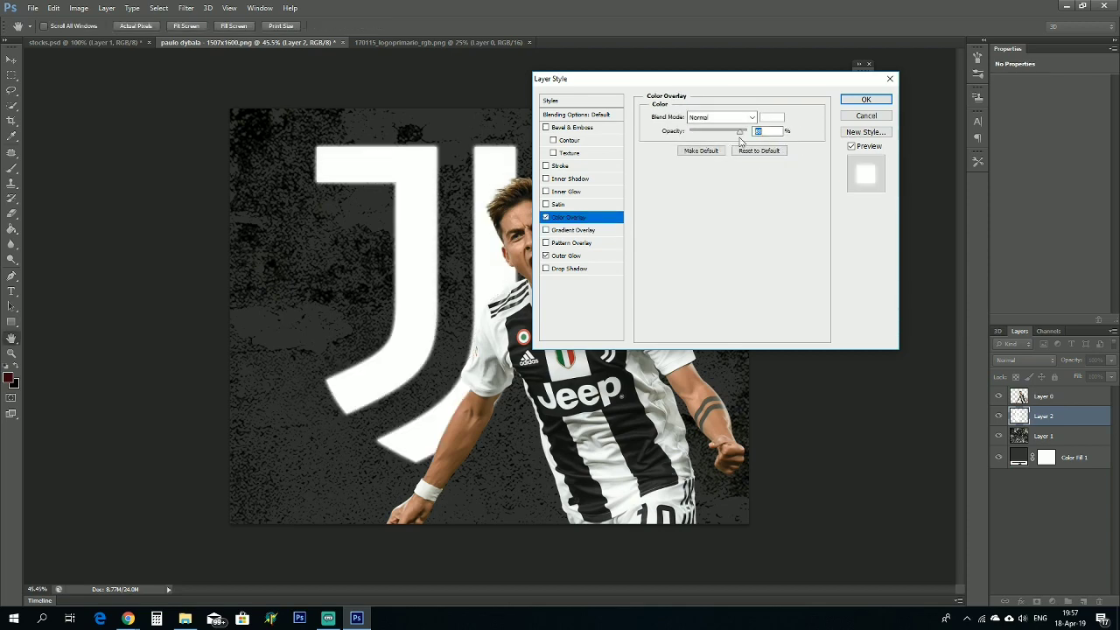
{"action": "left_click", "coordinate": [722, 119]}
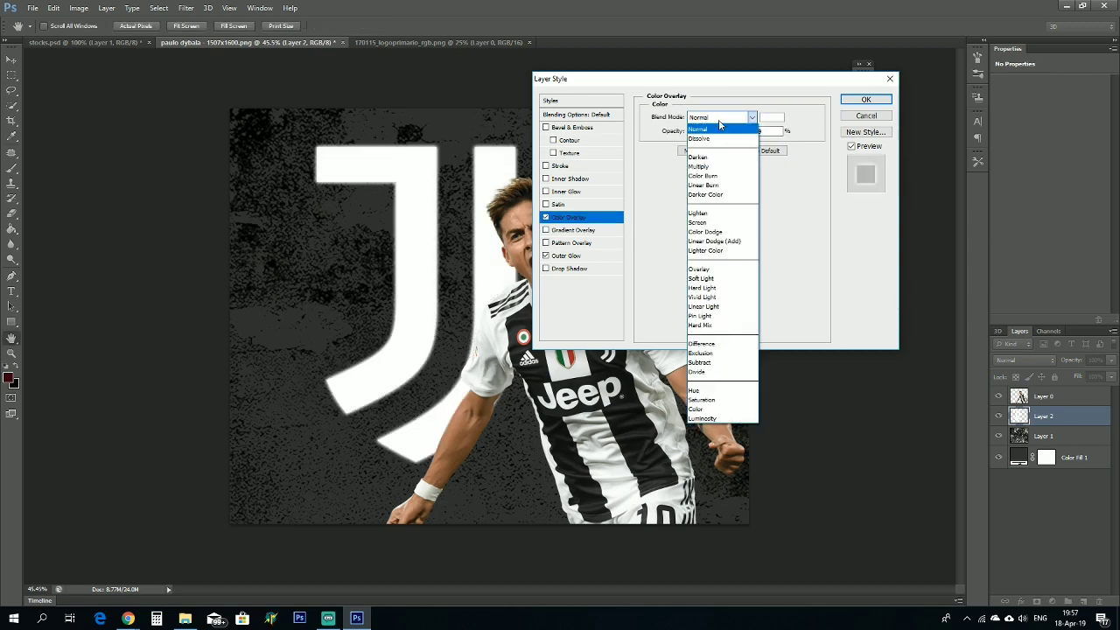
{"action": "left_click", "coordinate": [719, 272]}
{"action": "left_click", "coordinate": [569, 256]}
{"action": "left_click", "coordinate": [721, 117]}
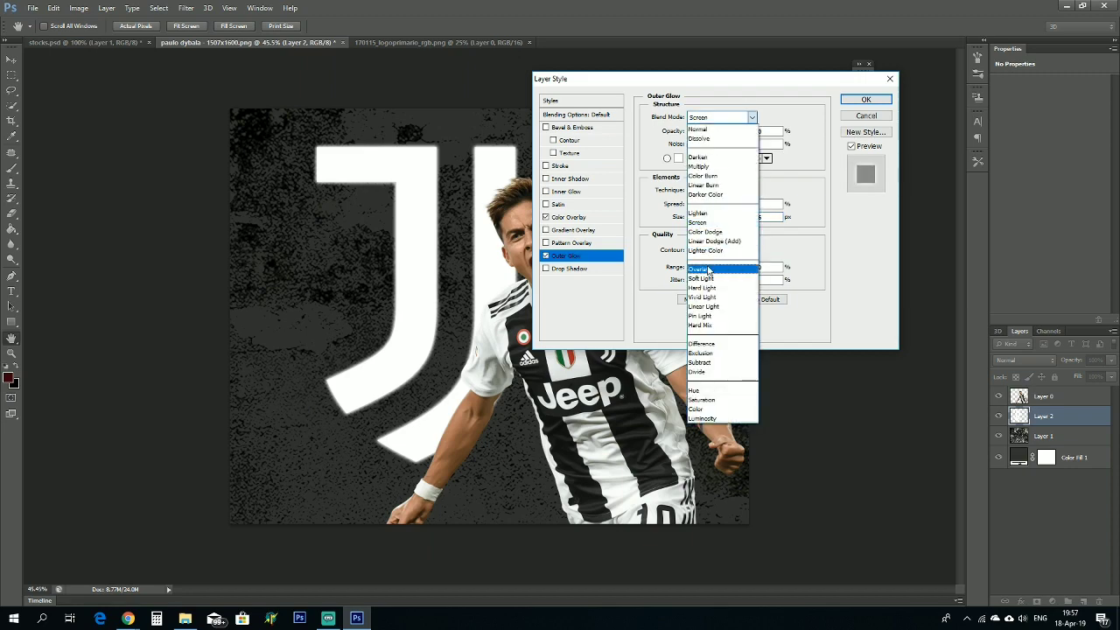
{"action": "left_click", "coordinate": [718, 270]}
{"action": "left_click", "coordinate": [890, 81]}
Set the emblem layer's blend mode to Overlay so it blends into the grunge background.
{"action": "right_click", "coordinate": [1057, 417]}
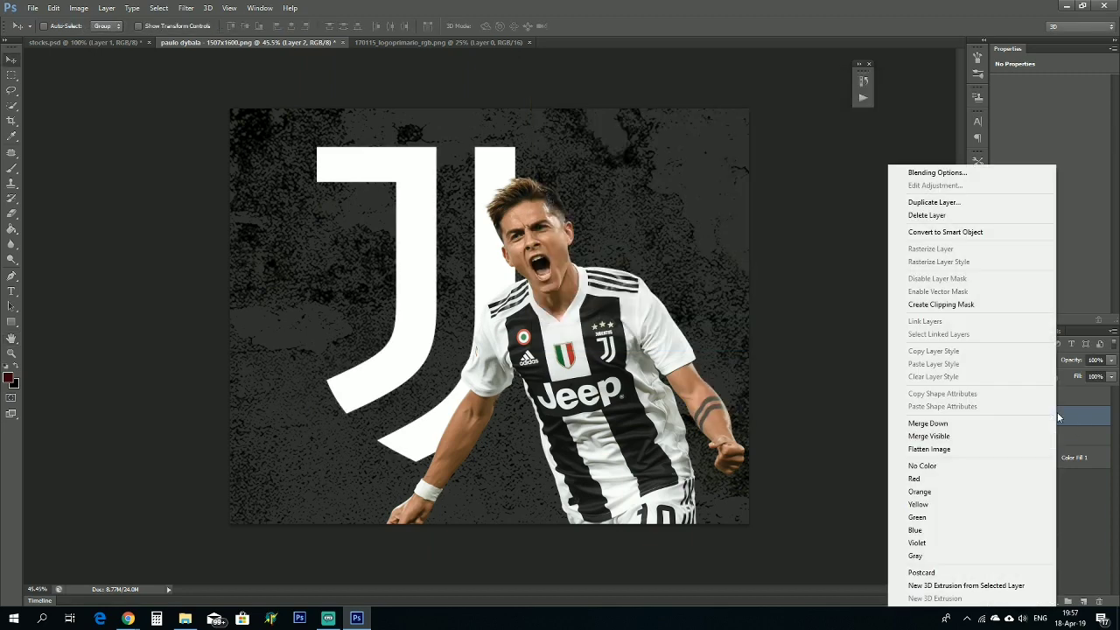
{"action": "left_click", "coordinate": [1071, 526]}
{"action": "left_click", "coordinate": [1025, 362]}
{"action": "left_click", "coordinate": [1004, 199]}
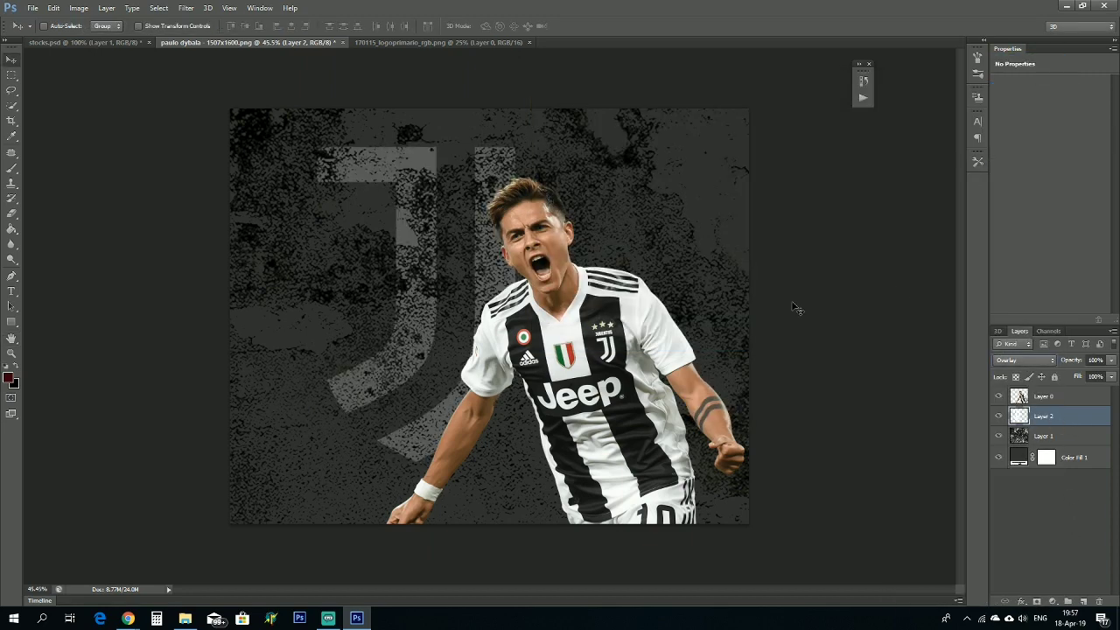
Add a white Outer Glow to the emblem layer with 79% opacity, 60% spread and 1 px size.
{"action": "right_click", "coordinate": [1036, 422]}
{"action": "key", "text": "Escape"}
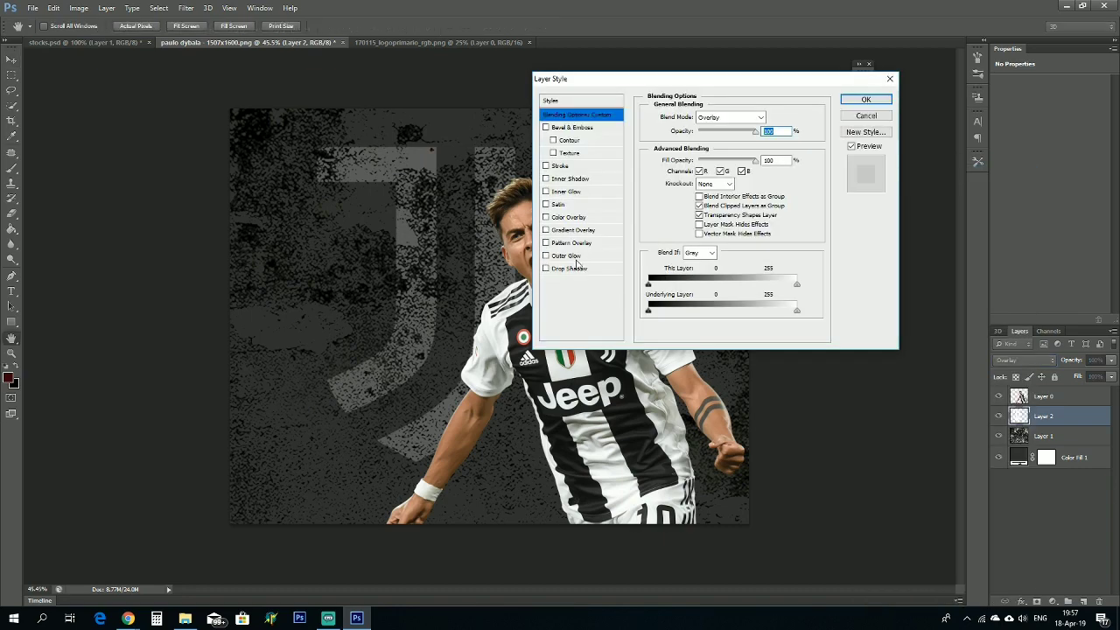
{"action": "left_click", "coordinate": [565, 255]}
{"action": "left_click", "coordinate": [679, 160]}
{"action": "left_click", "coordinate": [560, 186]}
{"action": "left_click", "coordinate": [855, 181]}
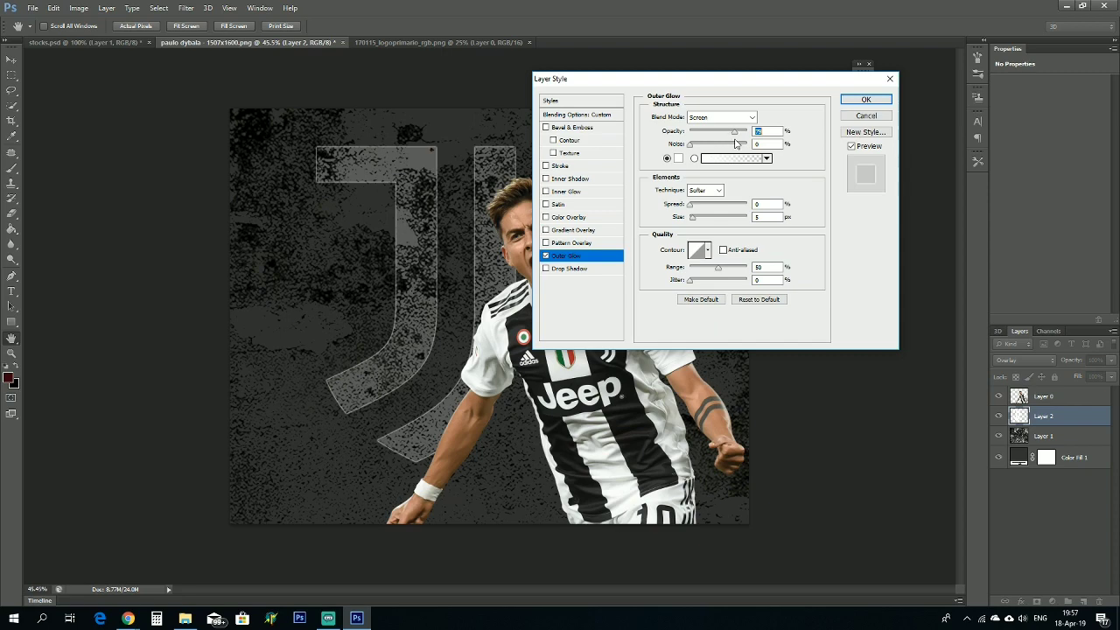
{"action": "mouse_move", "coordinate": [696, 211]}
{"action": "left_mouse_down"}
{"action": "mouse_move", "coordinate": [740, 212]}
{"action": "mouse_move", "coordinate": [694, 217]}
{"action": "left_mouse_up"}
{"action": "type", "text": "1"}
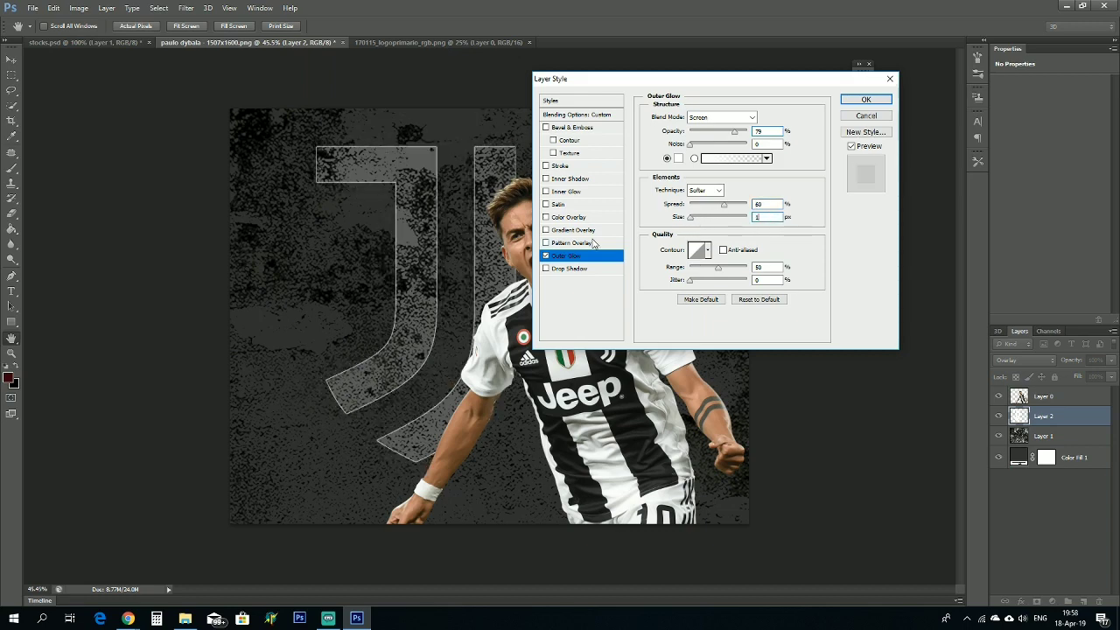
Add a white Color Overlay to the emblem in Overlay mode at 53% opacity.
{"action": "left_click", "coordinate": [580, 219]}
{"action": "left_click", "coordinate": [772, 117]}
{"action": "left_click", "coordinate": [566, 209]}
{"action": "left_click", "coordinate": [839, 203]}
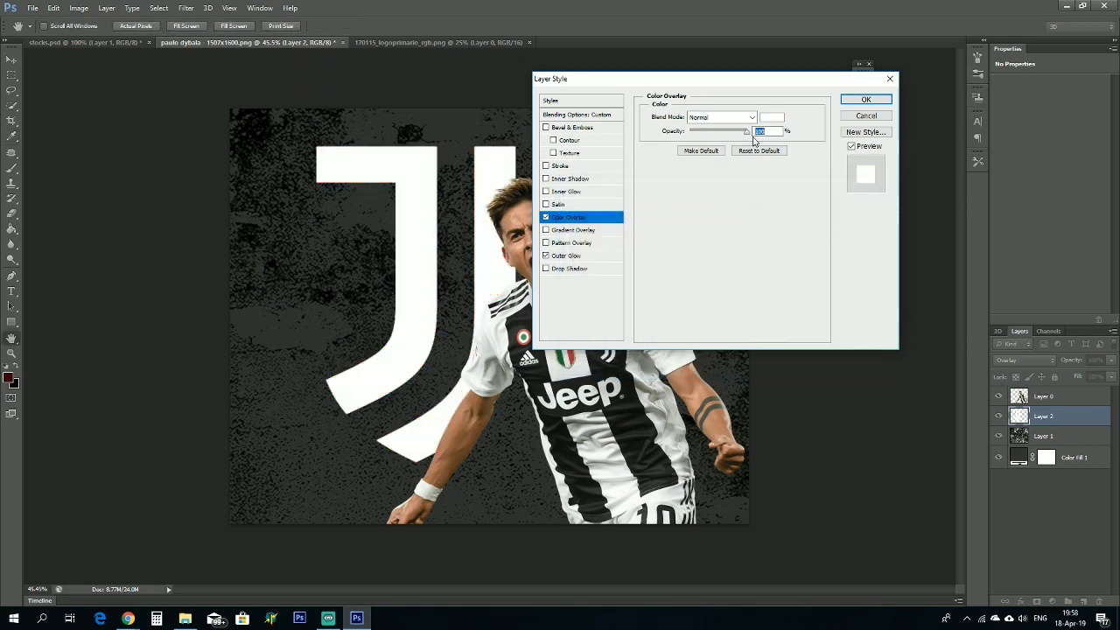
{"action": "left_click_drag", "start_coordinate": [755, 138], "coordinate": [721, 140]}
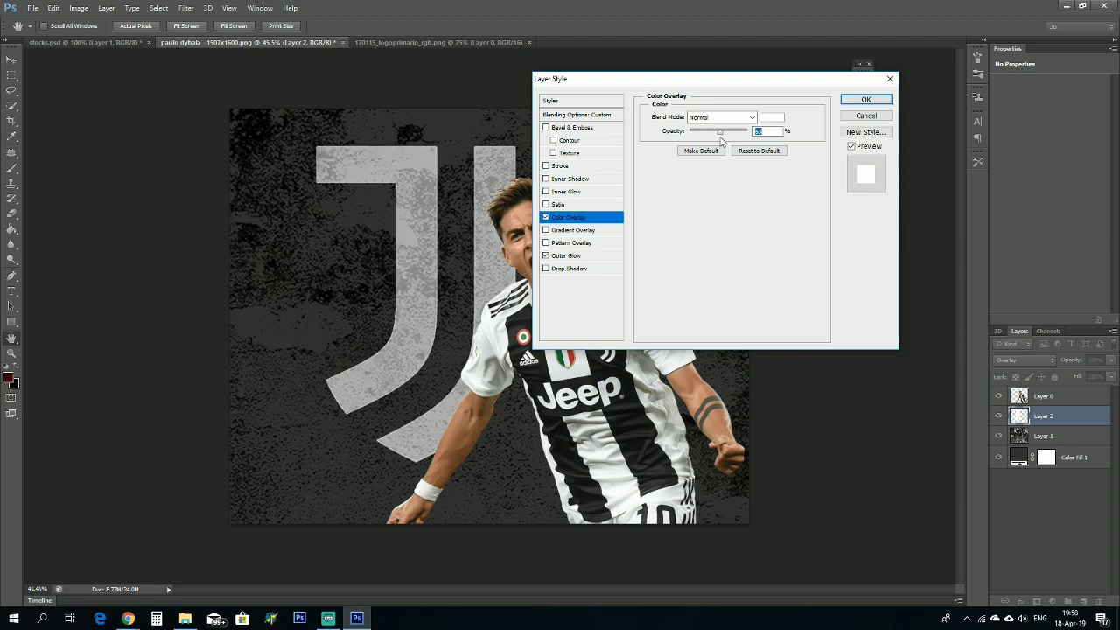
{"action": "left_click", "coordinate": [719, 117]}
{"action": "left_click", "coordinate": [710, 249]}
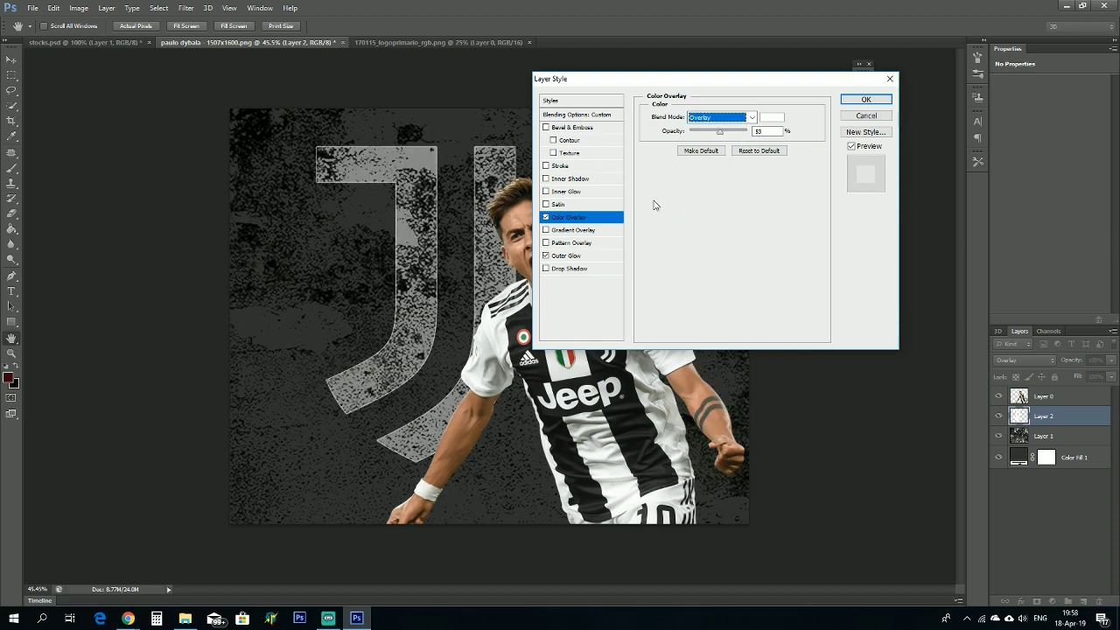
Add a white Inner Glow to the emblem with 69% opacity, 10% choke and 9 px size.
{"action": "left_click", "coordinate": [573, 192]}
{"action": "left_click", "coordinate": [679, 158]}
{"action": "left_click_drag", "start_coordinate": [595, 223], "coordinate": [568, 210]}
{"action": "left_click", "coordinate": [839, 202]}
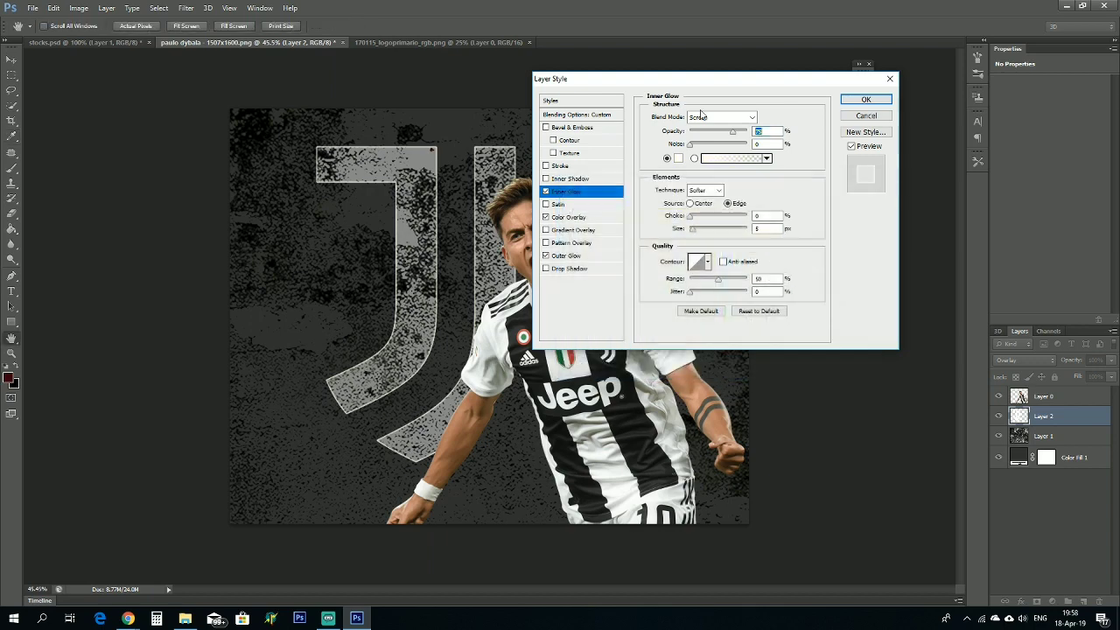
{"action": "type", "text": "65"}
{"action": "mouse_move", "coordinate": [689, 223]}
{"action": "left_mouse_down"}
{"action": "mouse_move", "coordinate": [707, 235]}
{"action": "mouse_move", "coordinate": [696, 235]}
{"action": "left_mouse_up"}
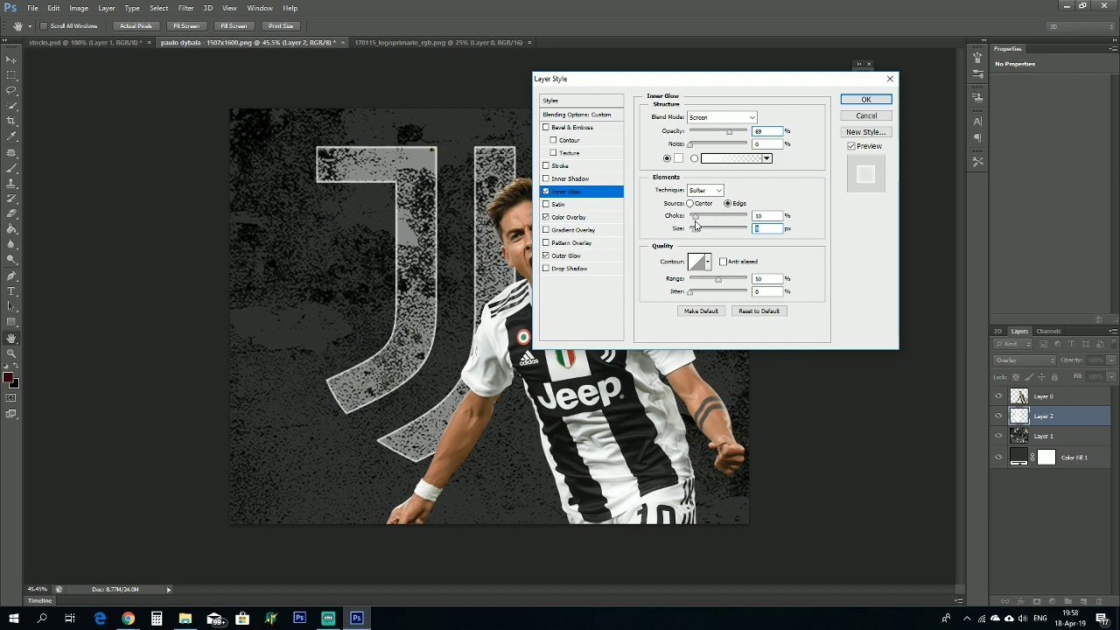
Set the Inner Glow's blend mode to Overlay, keep its linear contour and apply the emblem's layer style.
{"action": "left_click", "coordinate": [723, 118]}
{"action": "left_click", "coordinate": [701, 269]}
{"action": "left_click", "coordinate": [699, 265]}
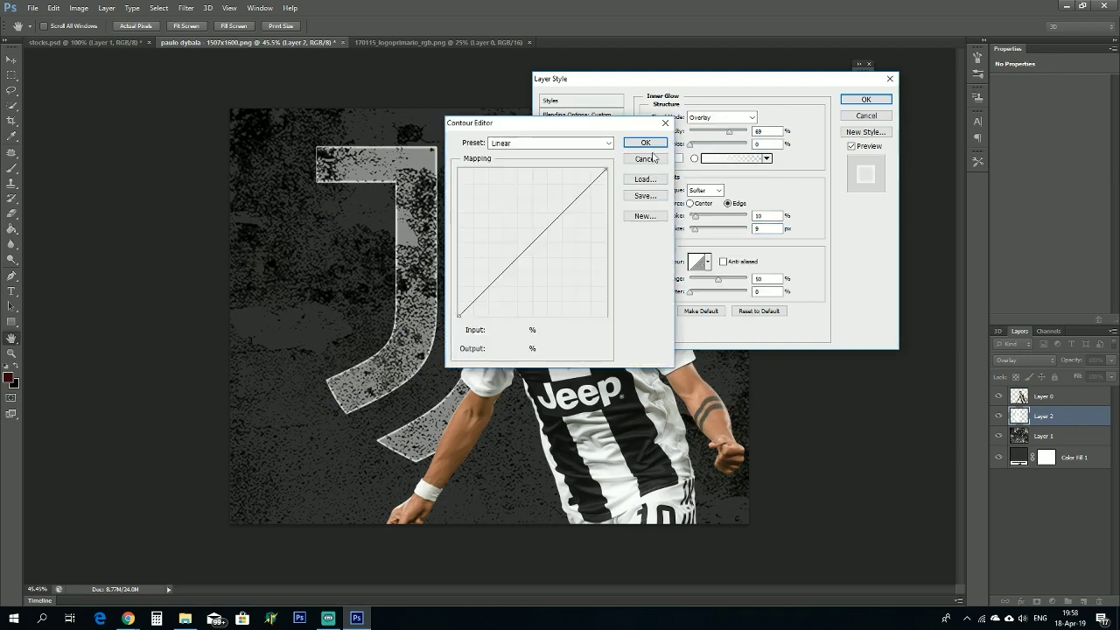
{"action": "left_click", "coordinate": [652, 158]}
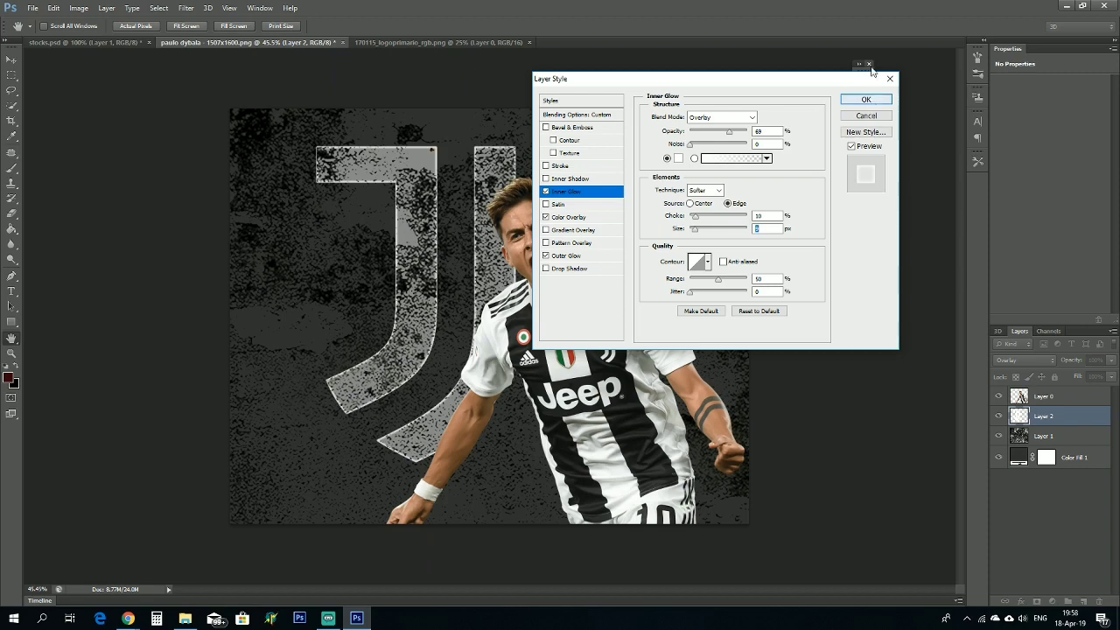
{"action": "left_click", "coordinate": [866, 101]}
Hide the grunge layer in stocks.psd and copy the smoke layer into the poster document.
{"action": "left_click", "coordinate": [74, 42]}
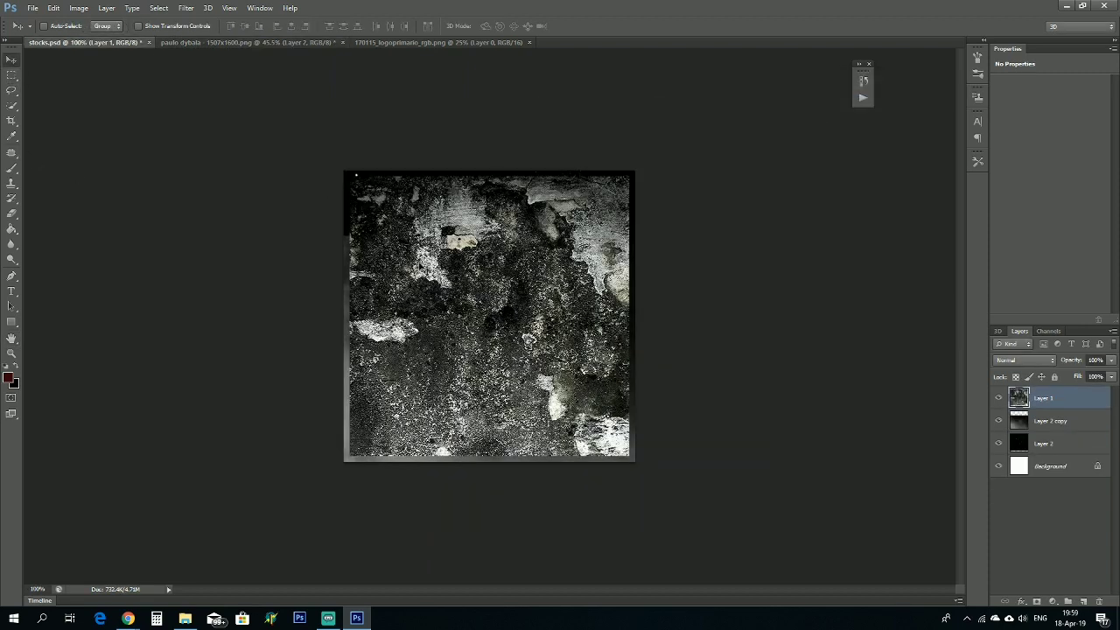
{"action": "left_click", "coordinate": [998, 398]}
{"action": "left_click", "coordinate": [1062, 422]}
{"action": "left_click_drag", "start_coordinate": [545, 333], "coordinate": [368, 455]}
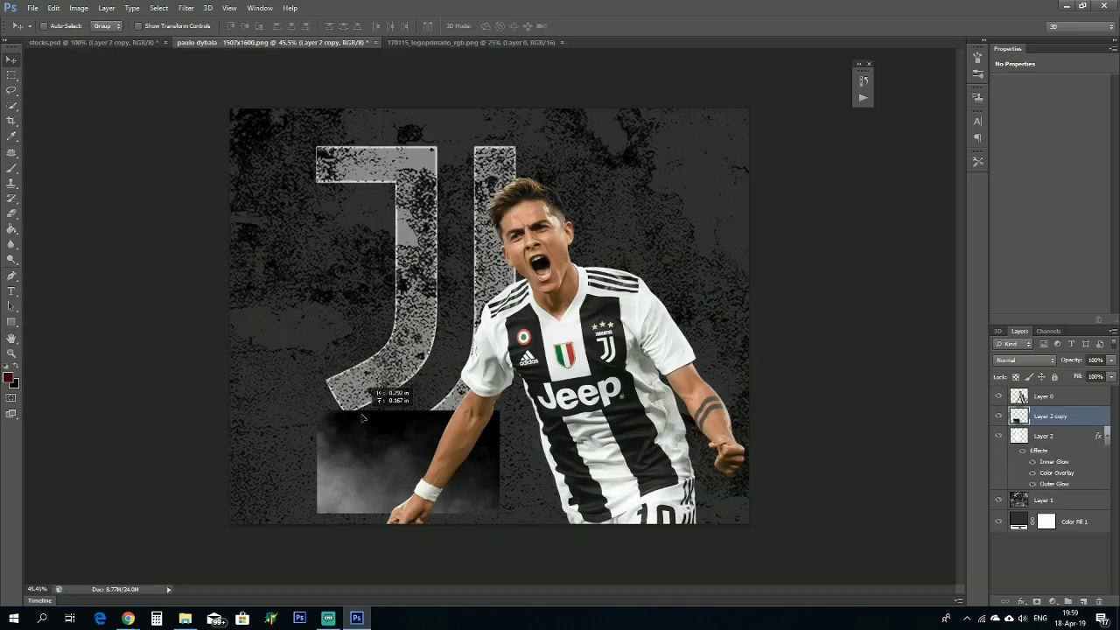
Enlarge the smoke over the poster's lower left area and set its blend mode to Screen.
{"action": "key", "text": "ctrl+t"}
{"action": "left_click_drag", "start_coordinate": [456, 415], "coordinate": [590, 341]}
{"action": "left_click_drag", "start_coordinate": [414, 483], "coordinate": [447, 453]}
{"action": "left_click", "coordinate": [587, 25]}
{"action": "left_click", "coordinate": [1024, 360]}
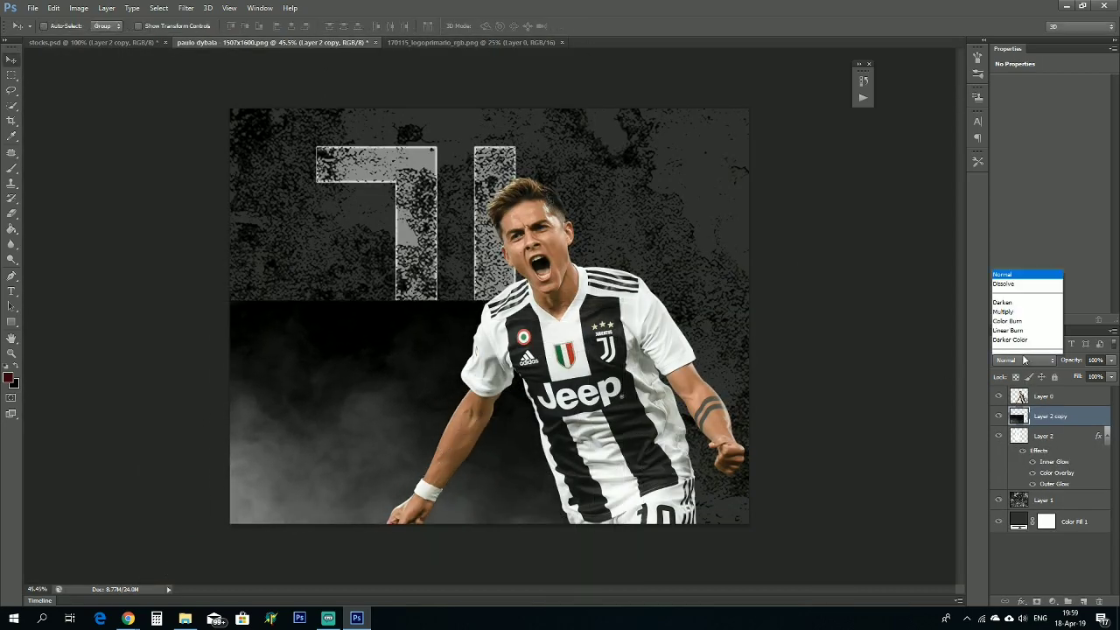
{"action": "left_click", "coordinate": [1003, 153]}
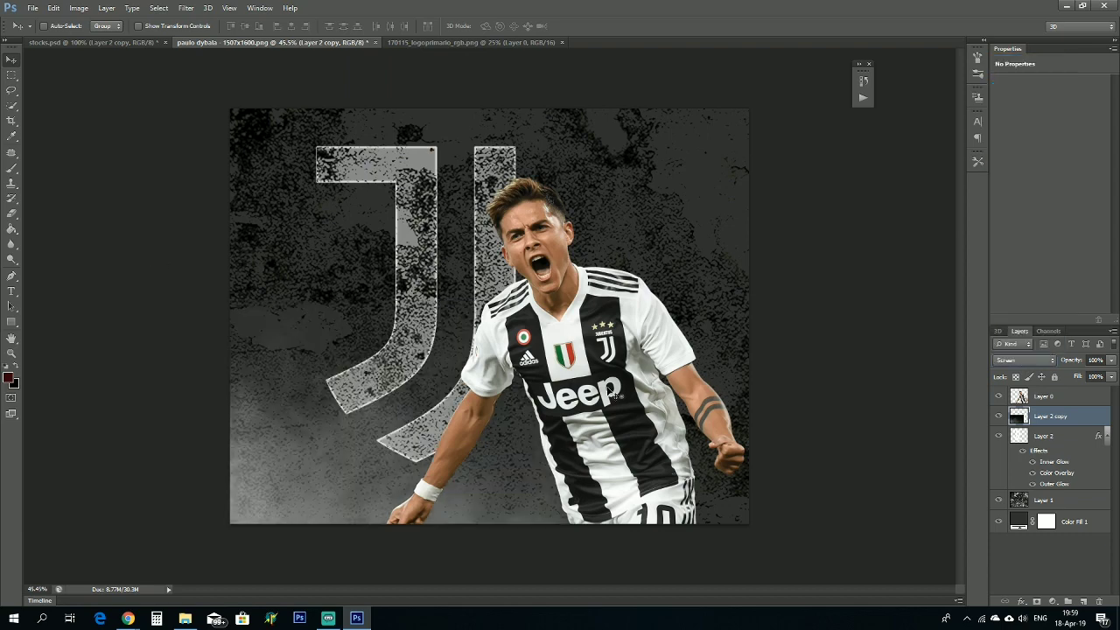
Duplicate the smoke layer, flip the copy horizontally and place it over the poster's lower right area.
{"action": "key", "text": "ctrl+j"}
{"action": "left_click_drag", "start_coordinate": [362, 432], "coordinate": [445, 376]}
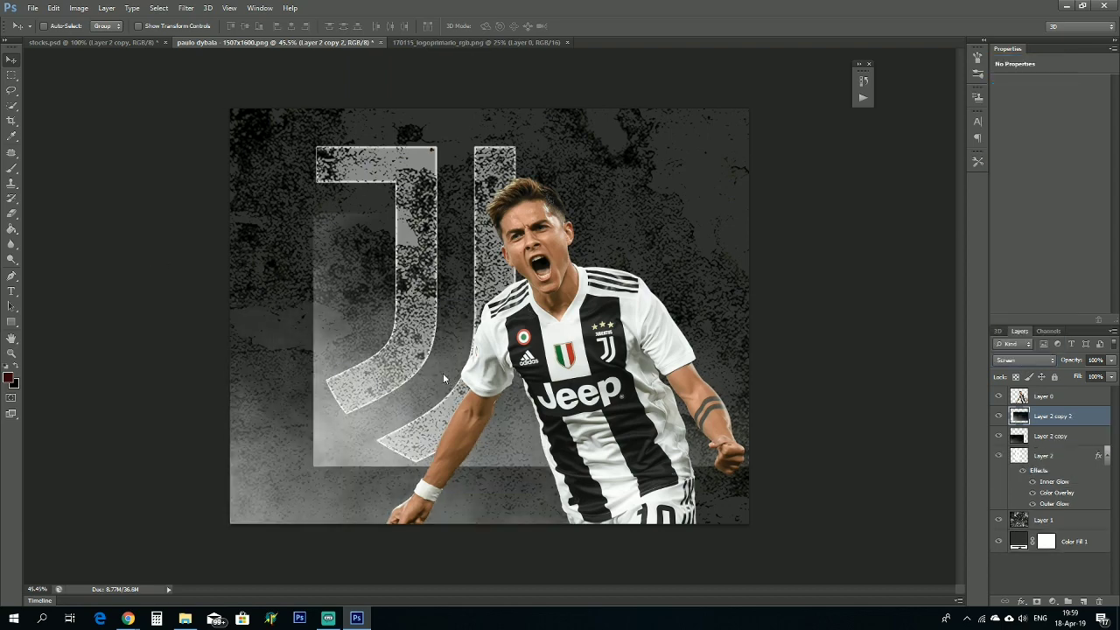
{"action": "right_click", "coordinate": [444, 375]}
{"action": "left_click", "coordinate": [405, 382]}
{"action": "key", "text": "ctrl+t"}
{"action": "right_click", "coordinate": [405, 382]}
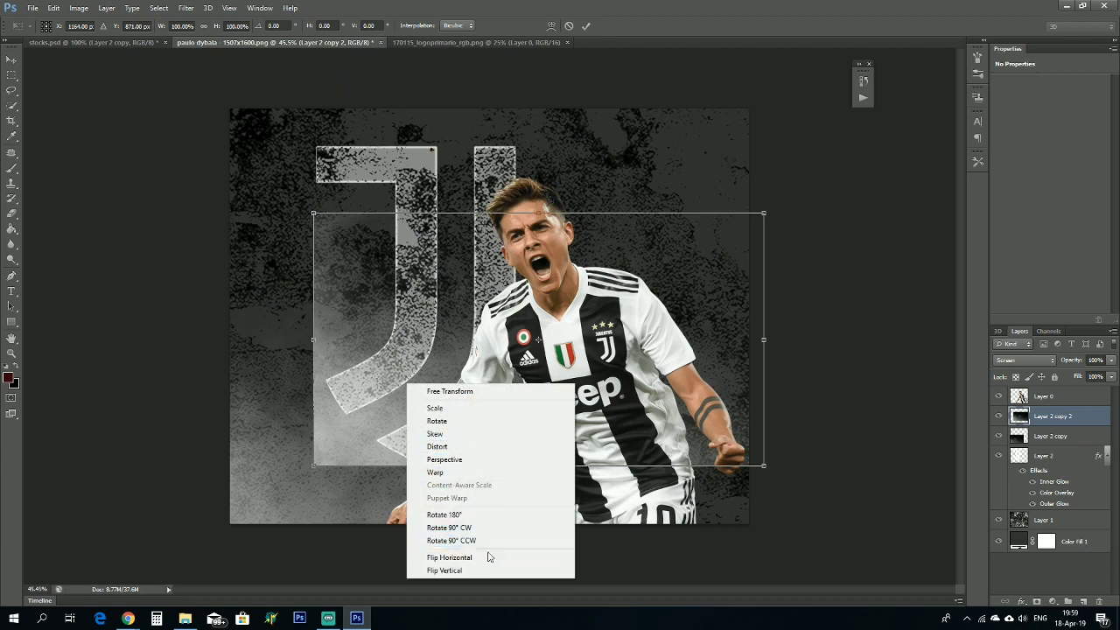
{"action": "left_click", "coordinate": [487, 555]}
{"action": "left_click_drag", "start_coordinate": [734, 359], "coordinate": [710, 429]}
{"action": "key", "text": "Return"}
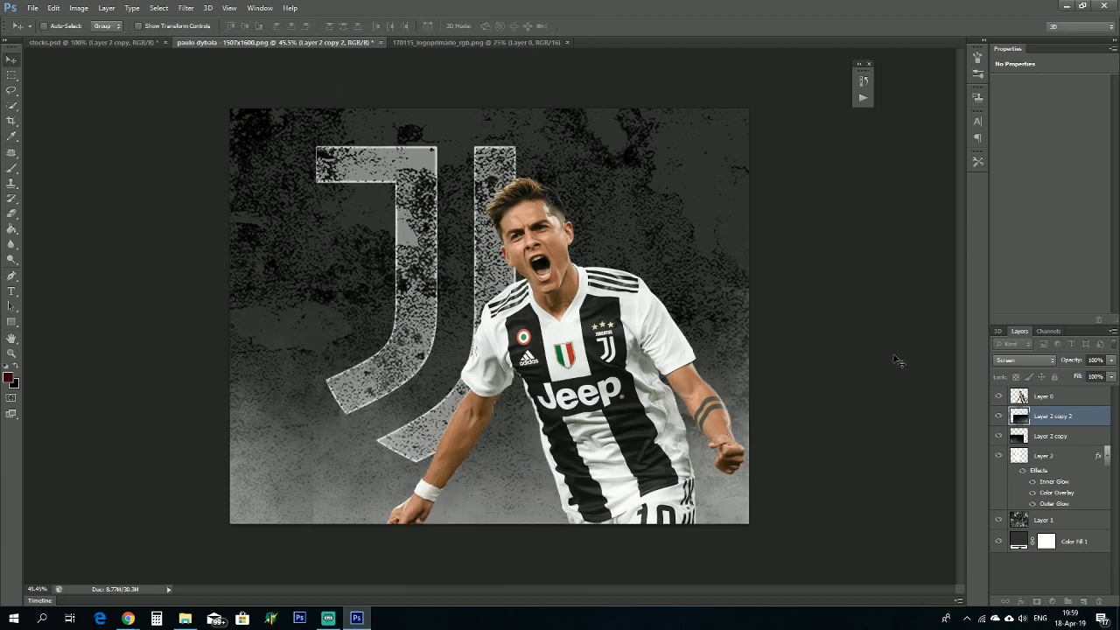
{"action": "left_click_drag", "start_coordinate": [338, 491], "coordinate": [557, 509]}
Copy the white particles layer from stocks.psd into the poster and scale it to cover the whole canvas.
{"action": "left_click", "coordinate": [105, 42]}
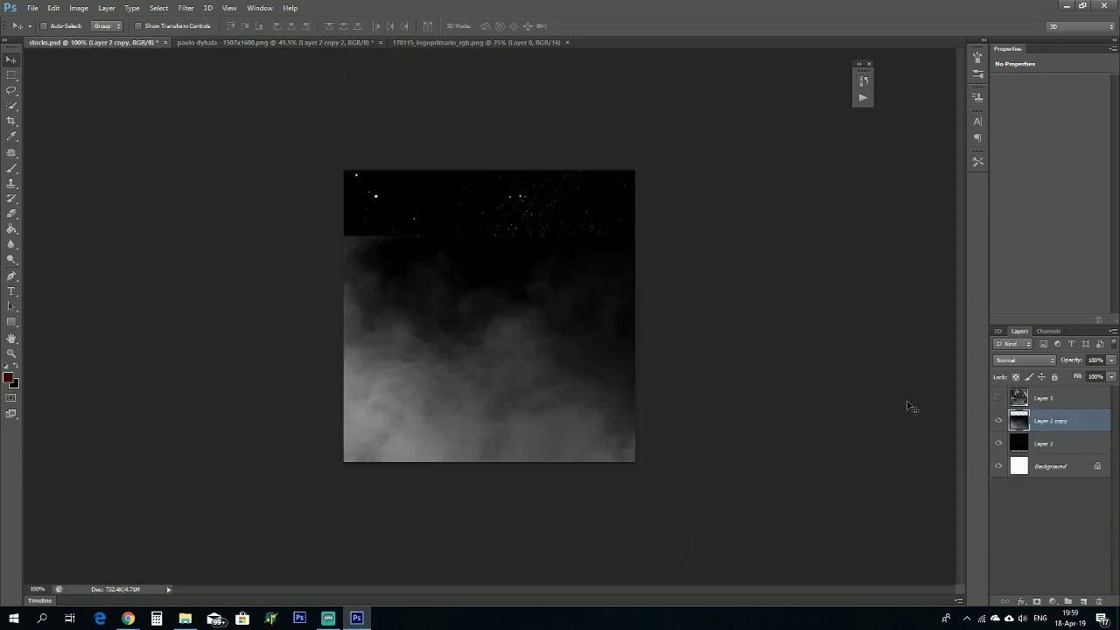
{"action": "left_click", "coordinate": [999, 422]}
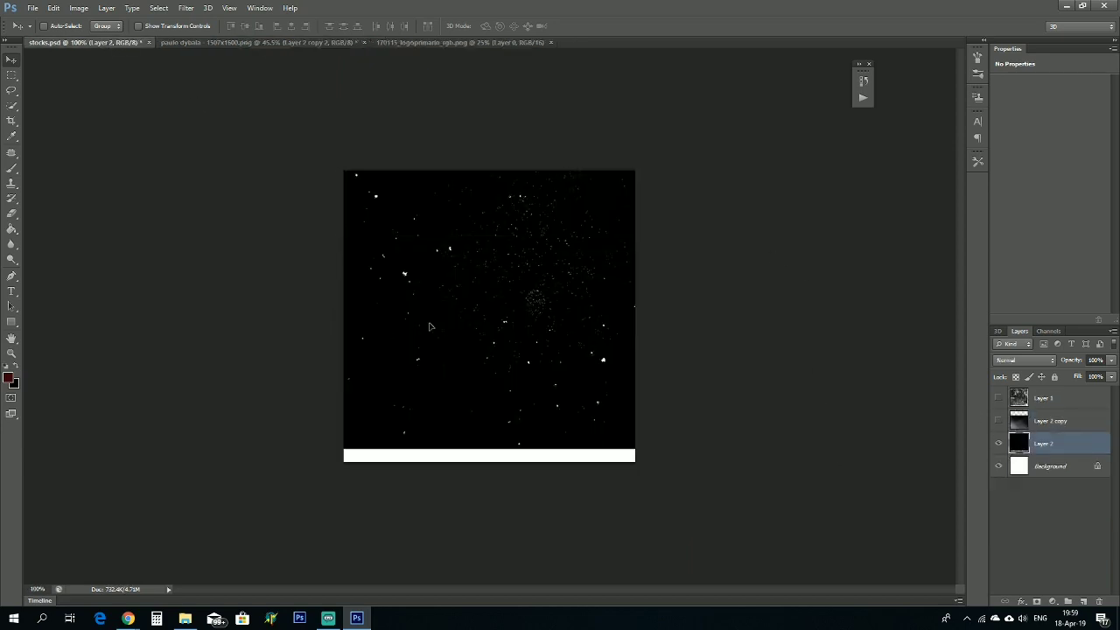
{"action": "left_click_drag", "start_coordinate": [430, 325], "coordinate": [638, 260]}
{"action": "left_click_drag", "start_coordinate": [638, 261], "coordinate": [521, 283]}
{"action": "key", "text": "ctrl+t"}
{"action": "left_click_drag", "start_coordinate": [589, 234], "coordinate": [710, 208]}
{"action": "left_click", "coordinate": [587, 26]}
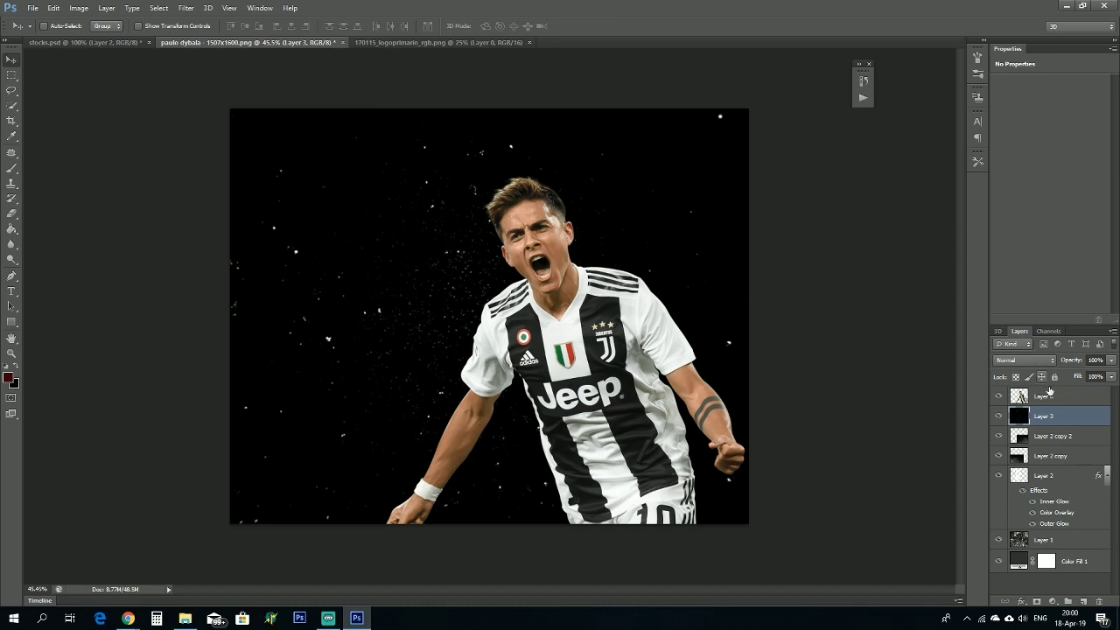
Move the particles layer above the player, set its blend mode to Screen and nudge it slightly.
{"action": "left_click", "coordinate": [1024, 360]}
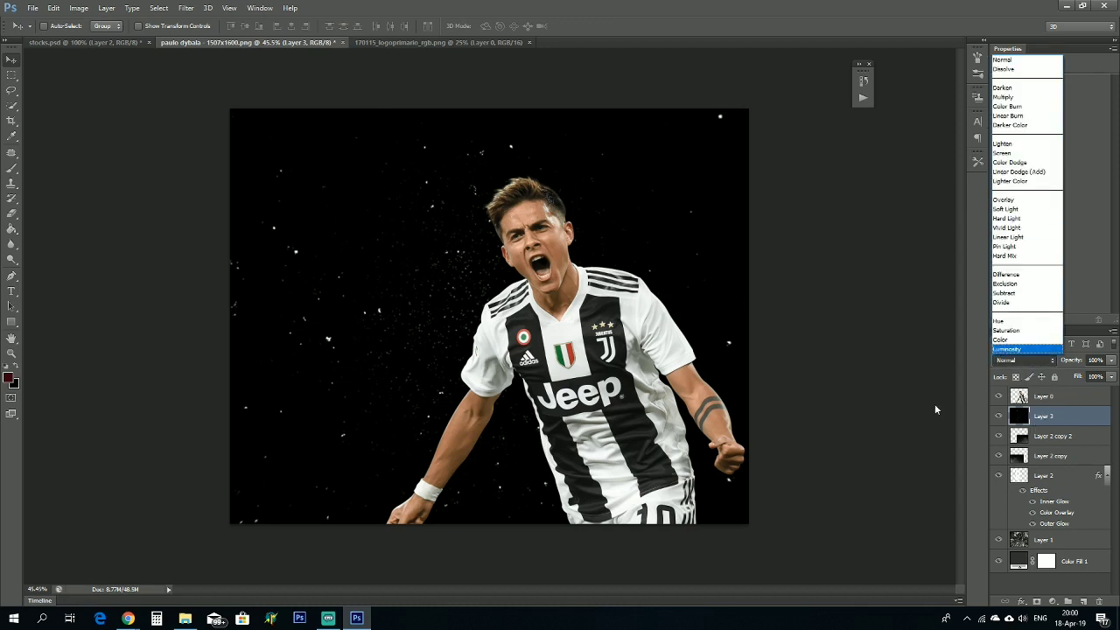
{"action": "left_click", "coordinate": [935, 409]}
{"action": "left_click_drag", "start_coordinate": [1093, 421], "coordinate": [1083, 391]}
{"action": "left_click", "coordinate": [1024, 360]}
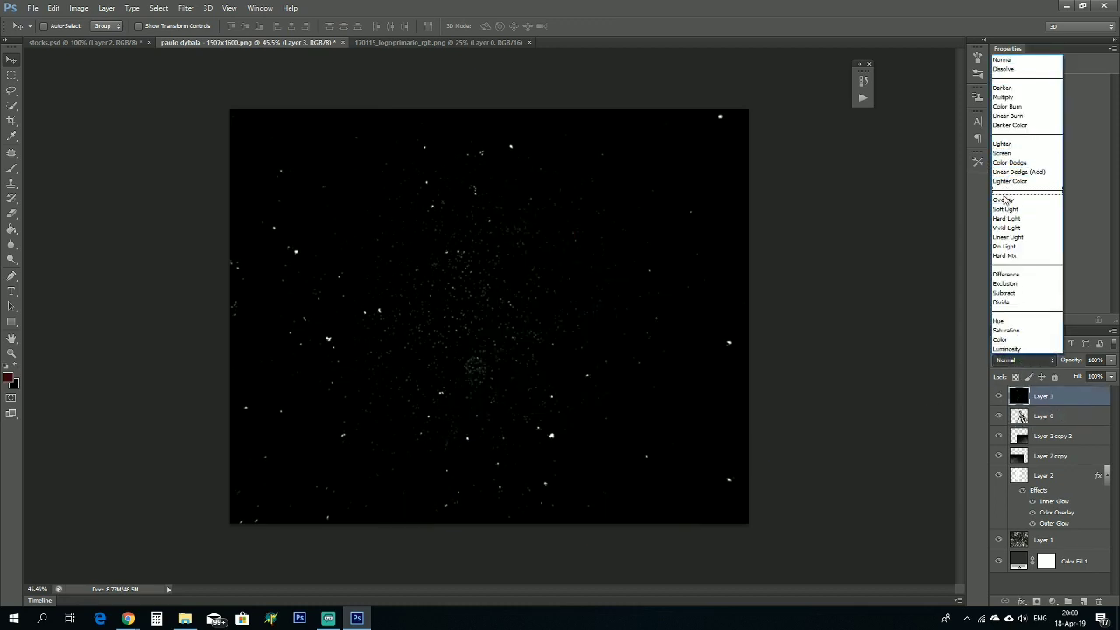
{"action": "left_click", "coordinate": [1005, 199]}
{"action": "left_click", "coordinate": [1036, 362]}
{"action": "left_click", "coordinate": [1017, 155]}
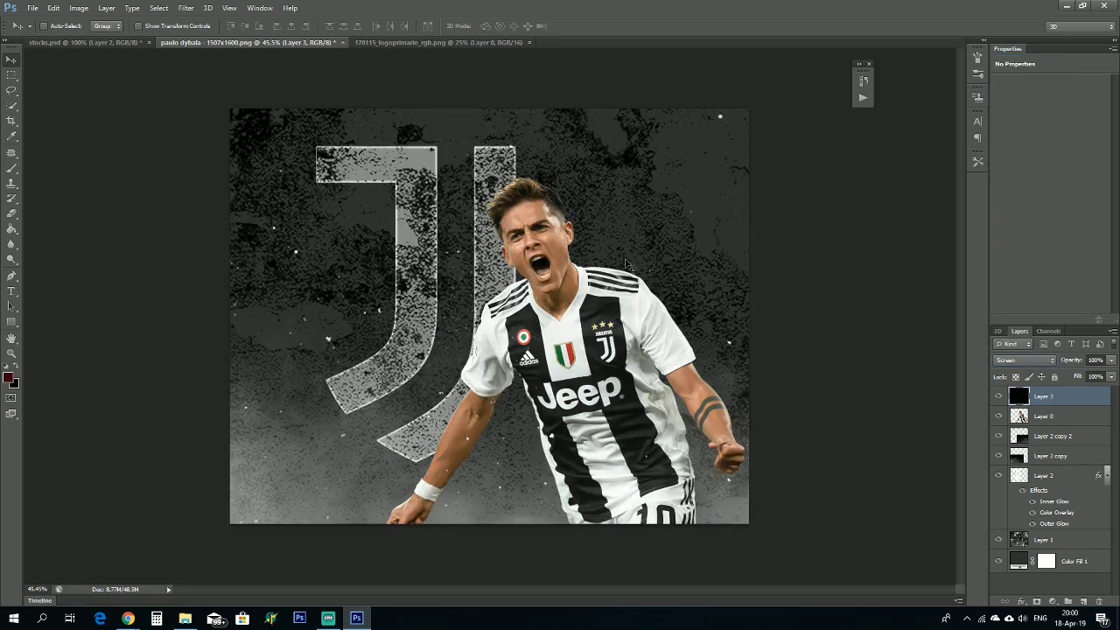
{"action": "left_click_drag", "start_coordinate": [632, 257], "coordinate": [638, 263]}
Add the text "PAOLO" to the upper right of the player's head.
{"action": "key", "text": "t"}
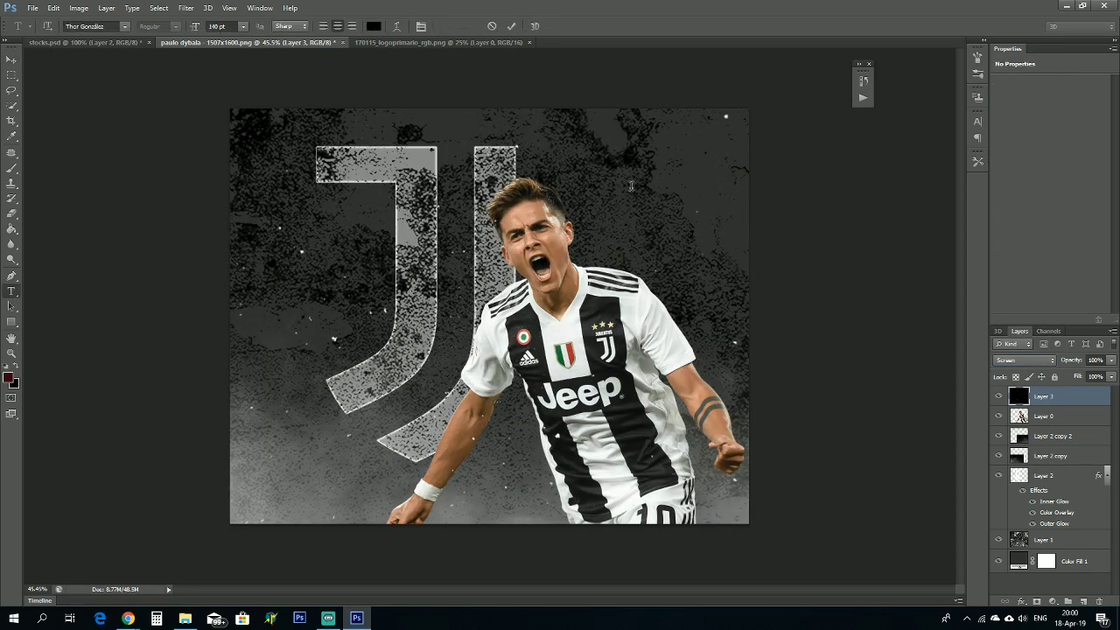
{"action": "left_click", "coordinate": [820, 251]}
{"action": "type", "text": "PALO"}
{"action": "key", "text": "BackSpace"}
{"action": "key", "text": "BackSpace"}
{"action": "key", "text": "BackSpace"}
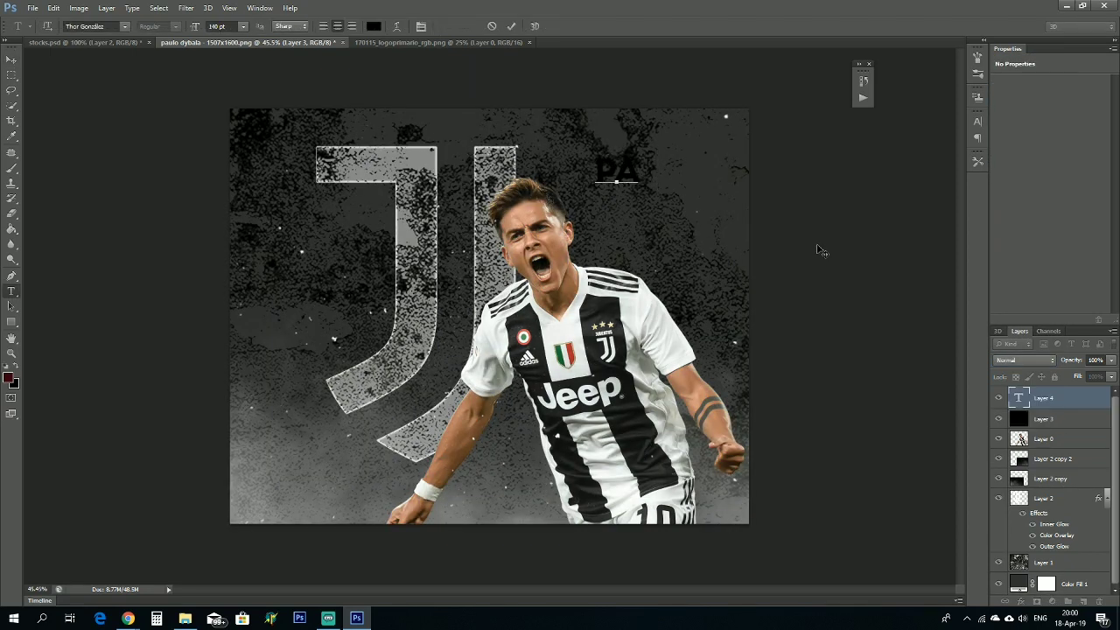
{"action": "type", "text": "OLO"}
{"action": "key", "text": "BackSpace"}
{"action": "key", "text": "BackSpace"}
{"action": "key", "text": "BackSpace"}
{"action": "type", "text": "AOLO"}
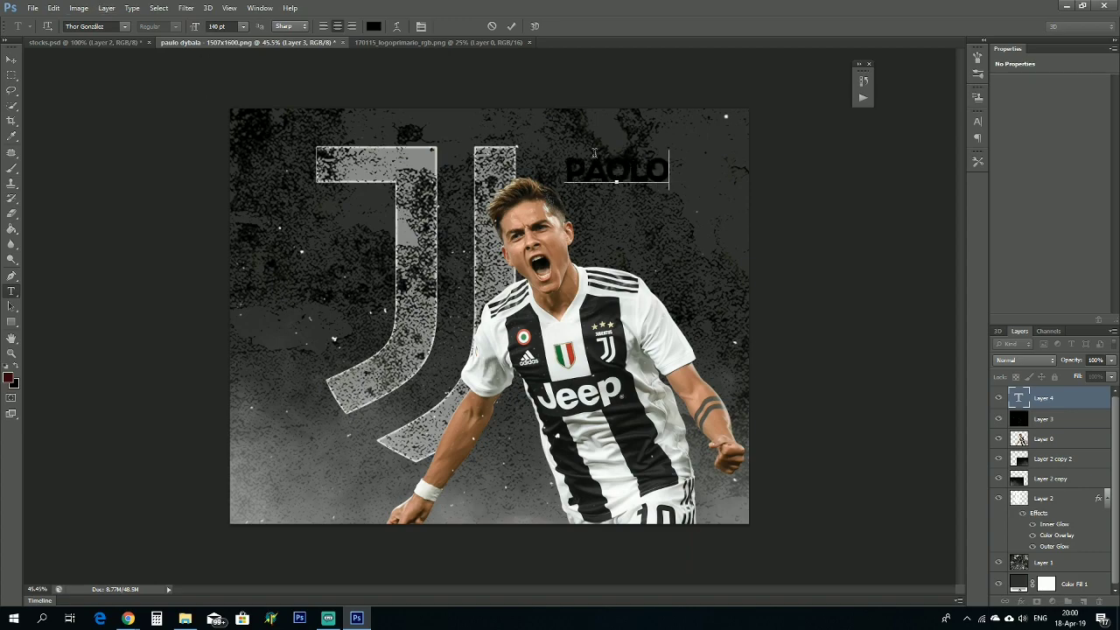
Change the PAOLO text to white and set its font to Lemon/Milk light italic.
{"action": "double_click", "coordinate": [627, 170]}
{"action": "left_click", "coordinate": [375, 27]}
{"action": "left_click", "coordinate": [567, 210]}
{"action": "left_click", "coordinate": [842, 203]}
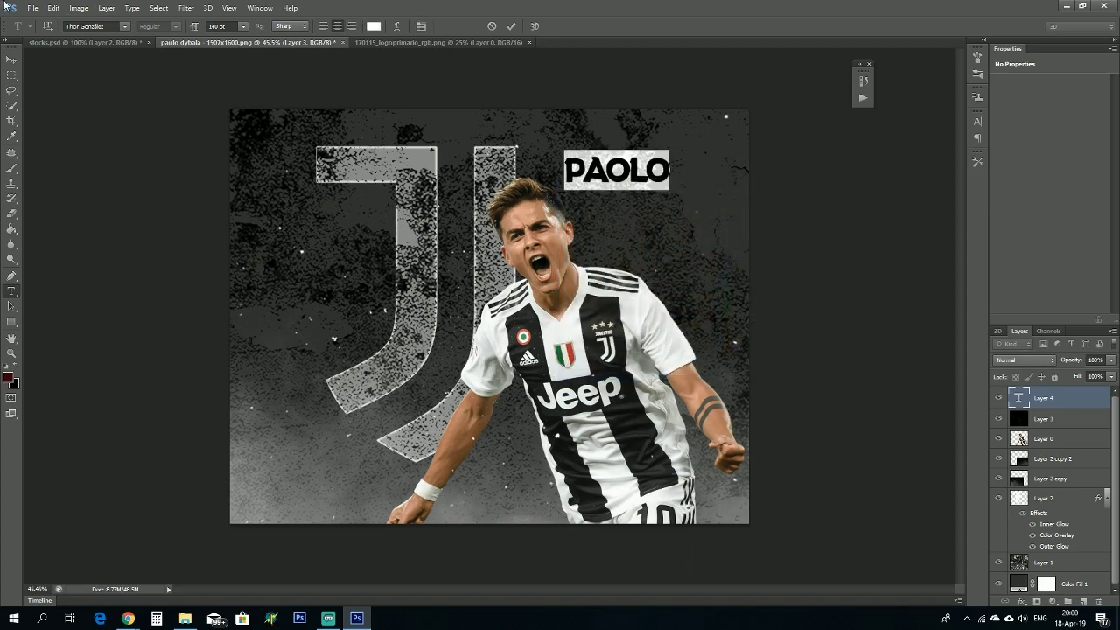
{"action": "left_click", "coordinate": [125, 26]}
{"action": "scroll", "coordinate": [158, 194], "scroll_direction": "up", "scroll_amount": 10}
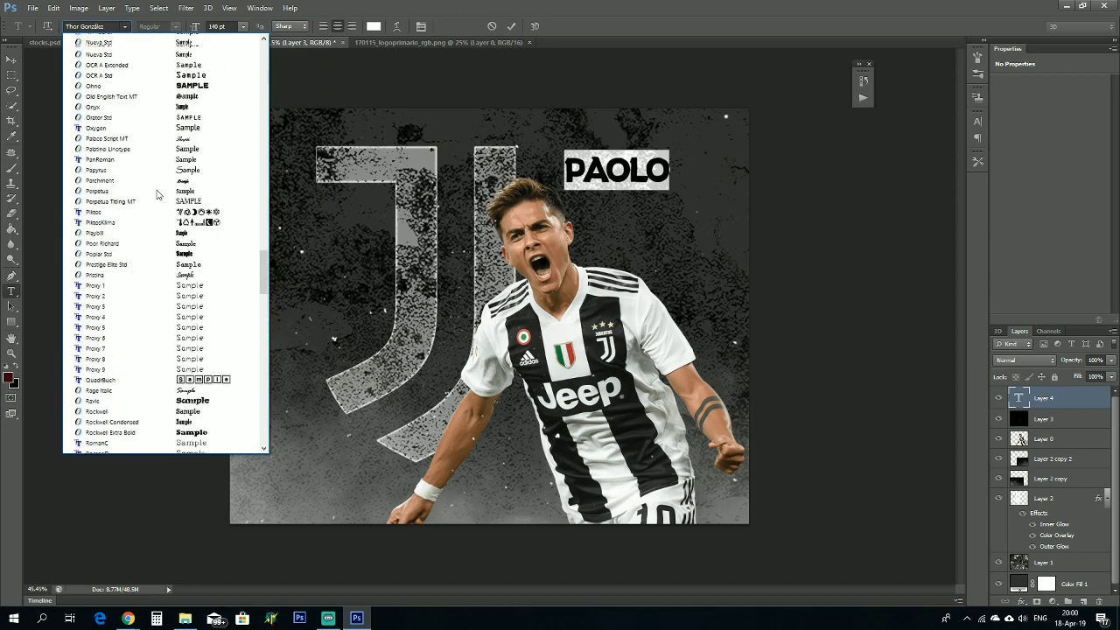
{"action": "scroll", "coordinate": [158, 194], "scroll_direction": "up", "scroll_amount": 5}
{"action": "left_click", "coordinate": [157, 336]}
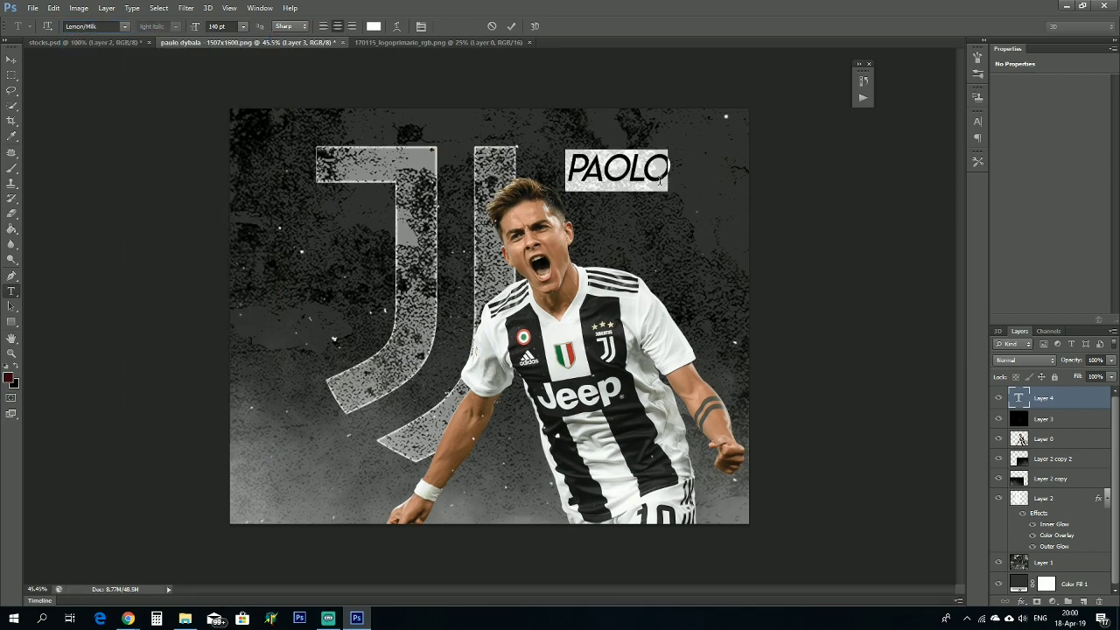
Add "DYBALA" as a second line below PAOLO and enlarge that word to about 241 pt.
{"action": "left_click", "coordinate": [672, 167]}
{"action": "type", "text": "D"}
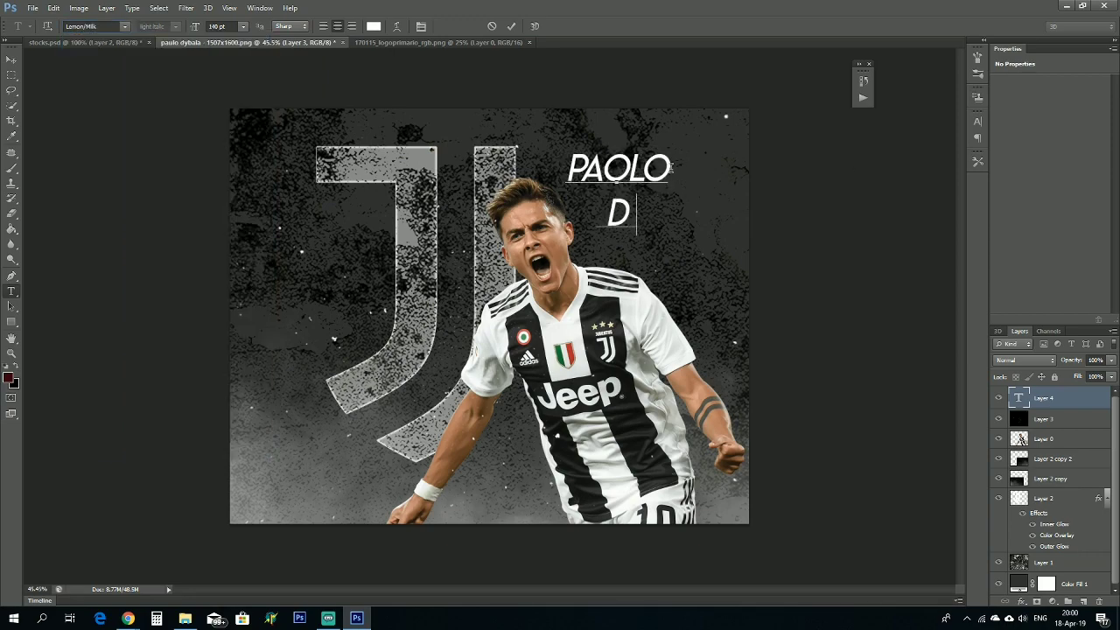
{"action": "type", "text": "YBALA"}
{"action": "double_click", "coordinate": [640, 217]}
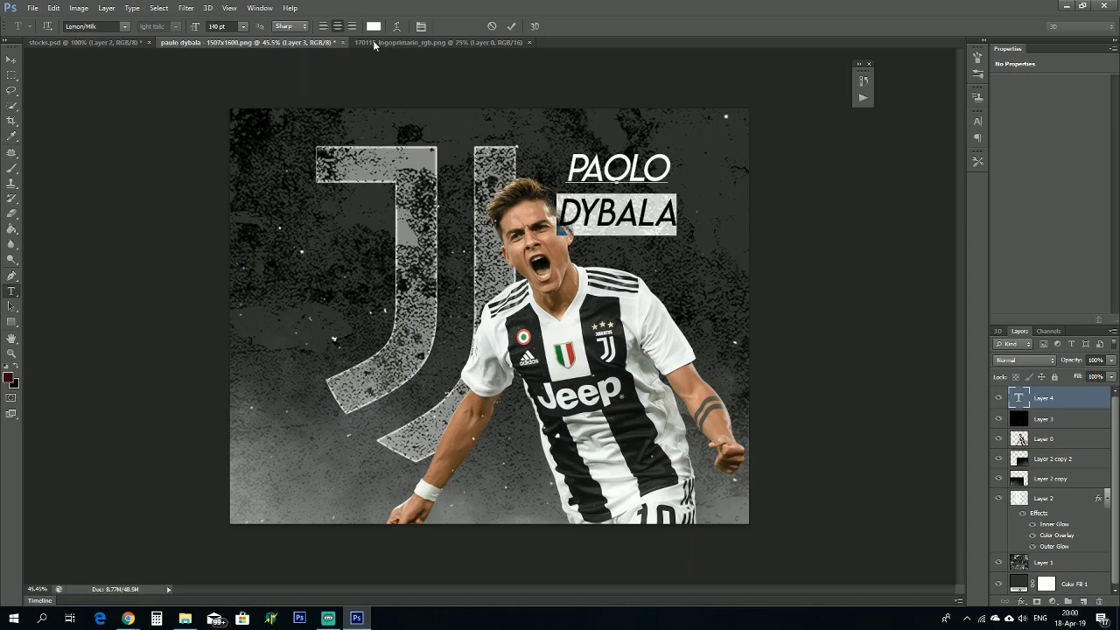
{"action": "left_click_drag", "start_coordinate": [216, 31], "coordinate": [263, 37]}
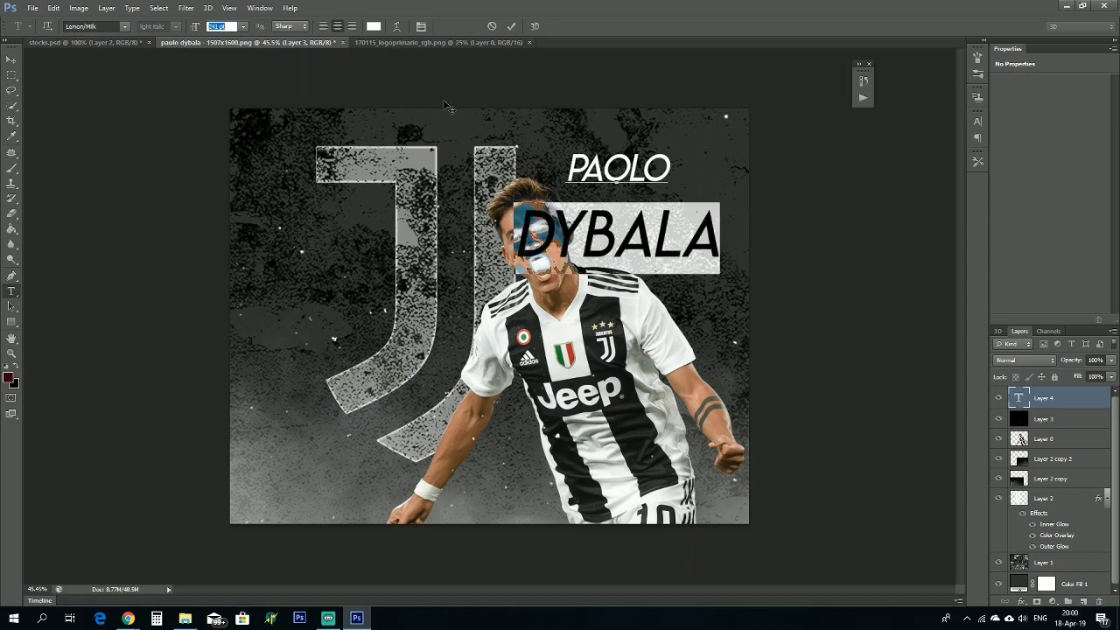
Move the two-line name text up into the poster's upper right corner.
{"action": "left_click", "coordinate": [14, 61]}
{"action": "key", "text": "ctrl+t"}
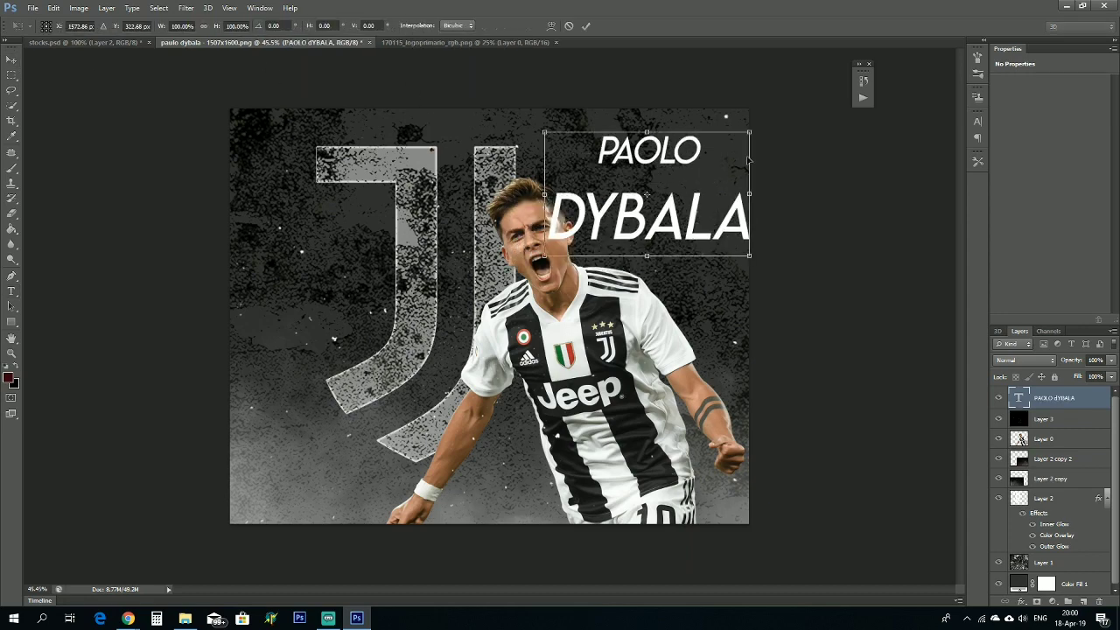
{"action": "key", "text": "Return"}
Delete the word PAOLO from the name text, leaving only DYBALA.
{"action": "key", "text": "t"}
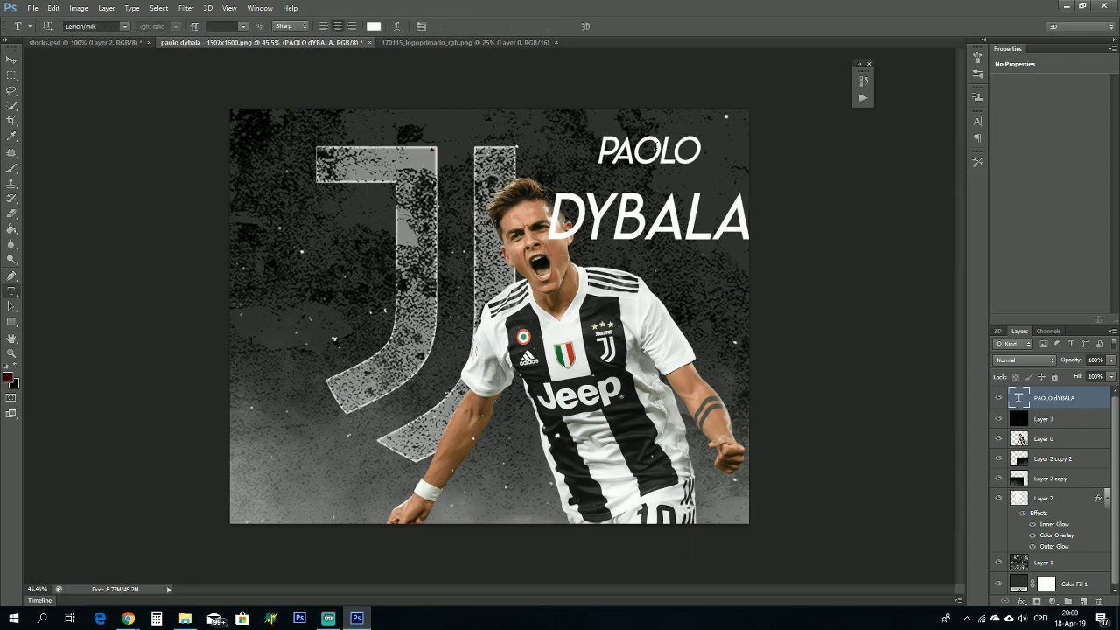
{"action": "left_click_drag", "start_coordinate": [698, 165], "coordinate": [578, 164]}
{"action": "key", "text": "BackSpace"}
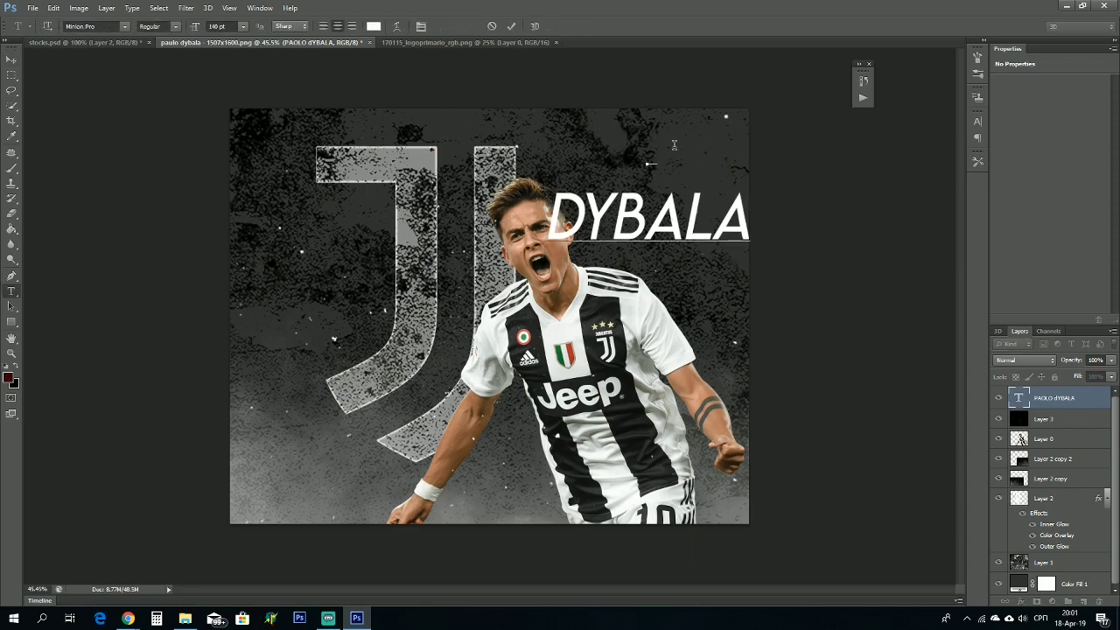
Scale the DYBALA text to about 105% and position it near the poster's upper right edge, overlapping the player's head.
{"action": "left_click", "coordinate": [12, 59]}
{"action": "left_click_drag", "start_coordinate": [657, 215], "coordinate": [663, 202]}
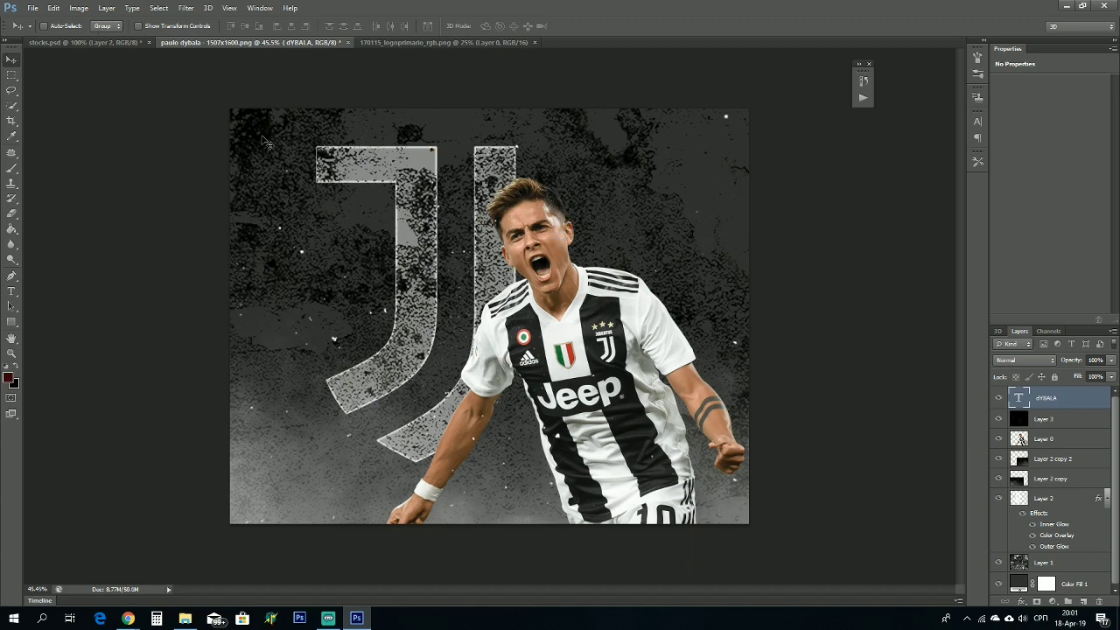
{"action": "key", "text": "ctrl+t"}
{"action": "left_click_drag", "start_coordinate": [757, 121], "coordinate": [737, 136]}
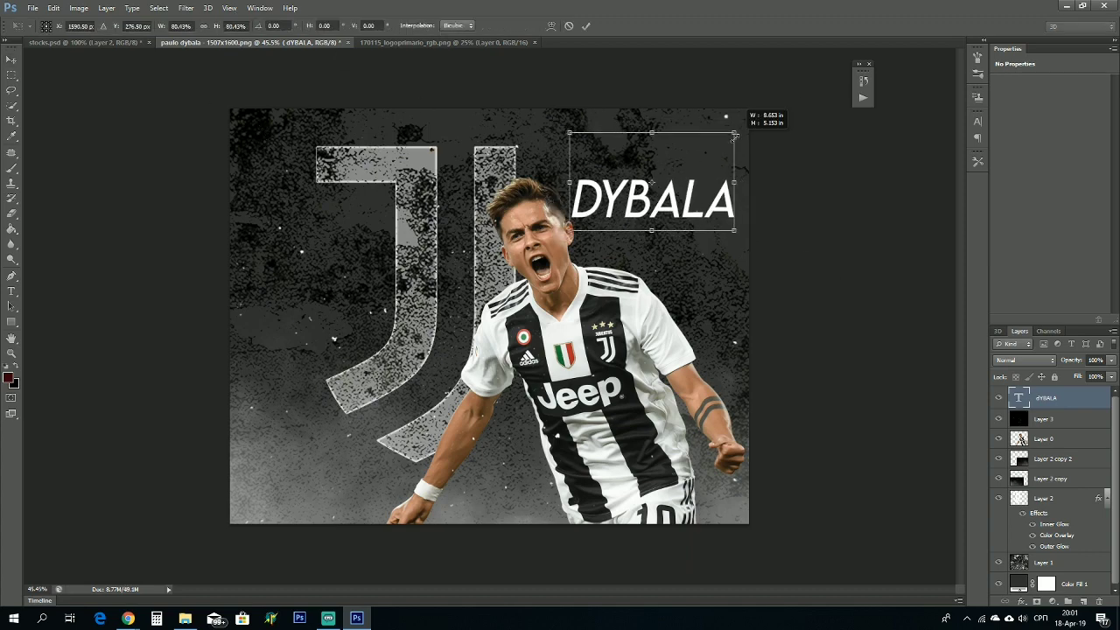
{"action": "left_click_drag", "start_coordinate": [700, 190], "coordinate": [681, 219]}
{"action": "left_click_drag", "start_coordinate": [716, 161], "coordinate": [741, 146]}
{"action": "left_click_drag", "start_coordinate": [677, 224], "coordinate": [691, 194]}
{"action": "left_click_drag", "start_coordinate": [700, 205], "coordinate": [690, 199]}
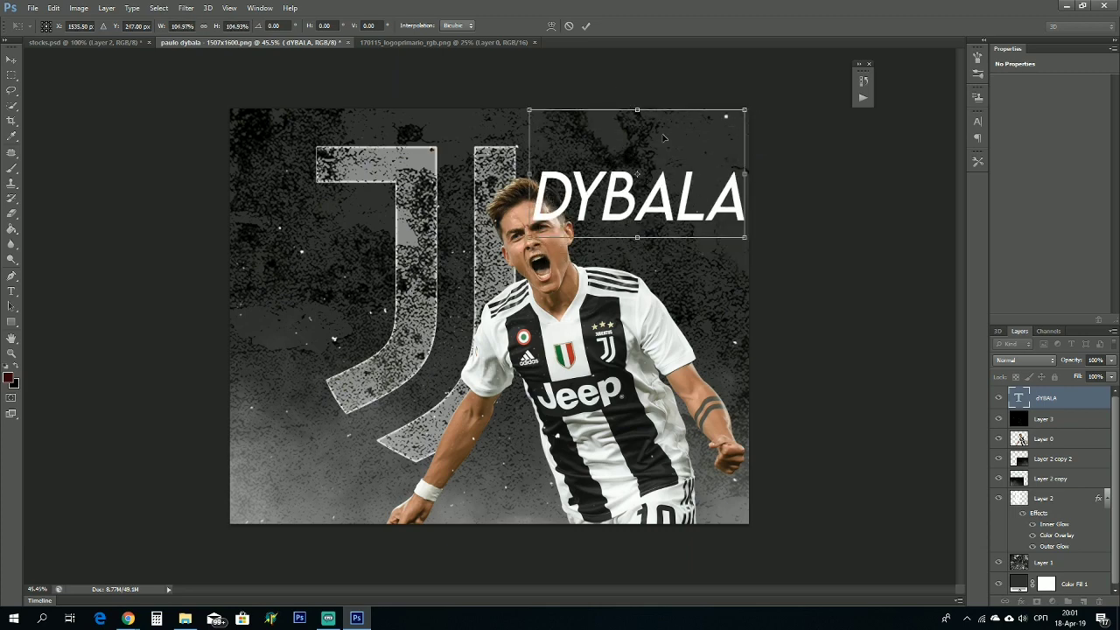
{"action": "key", "text": "Return"}
Move the DYBALA layer beneath the player cutout's Layer 0 and start a separate text line above the word.
{"action": "left_click_drag", "start_coordinate": [1065, 402], "coordinate": [1063, 448]}
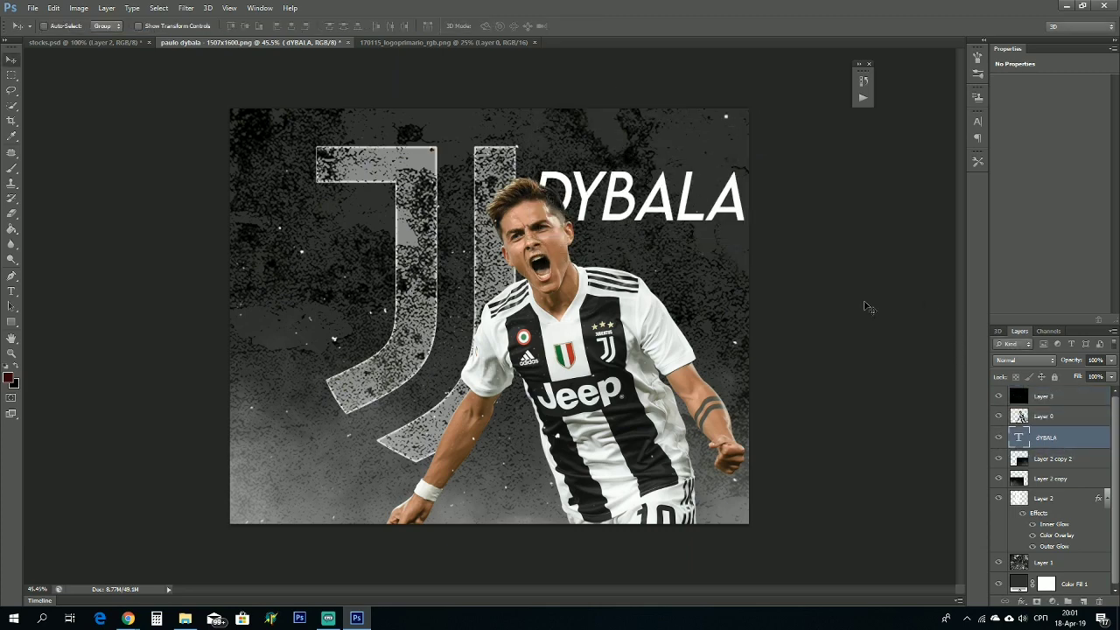
{"action": "key", "text": "t"}
{"action": "left_click", "coordinate": [627, 156]}
{"action": "type", "text": "ПАОЛО"}
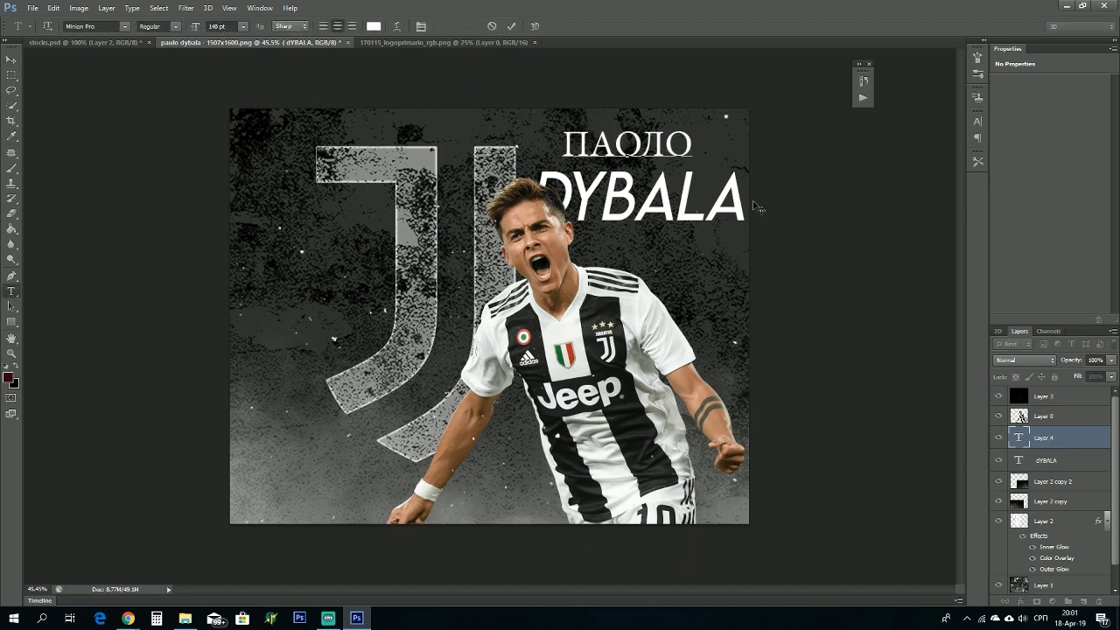
{"action": "key", "text": "BackSpace"}
{"action": "key", "text": "BackSpace"}
{"action": "key", "text": "BackSpace"}
{"action": "key", "text": "BackSpace"}
{"action": "key", "text": "BackSpace"}
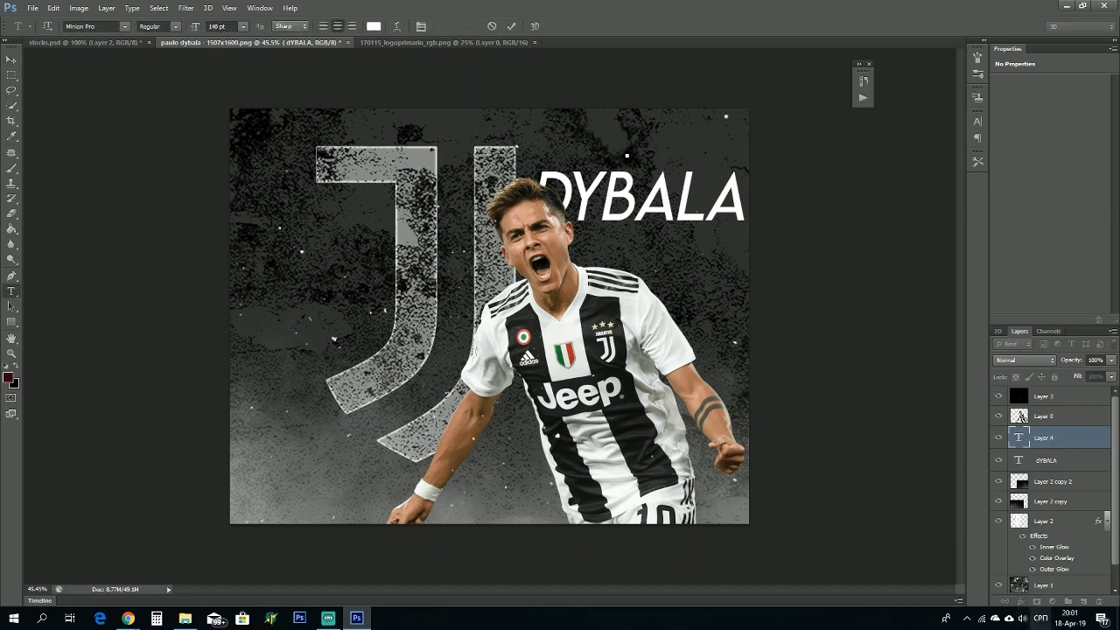
Switch the keyboard input language to English and enter "PAOLO" as the new text above DYBALA.
{"action": "left_click", "coordinate": [1040, 618]}
{"action": "left_click", "coordinate": [1015, 513]}
{"action": "type", "text": "PAOLO"}
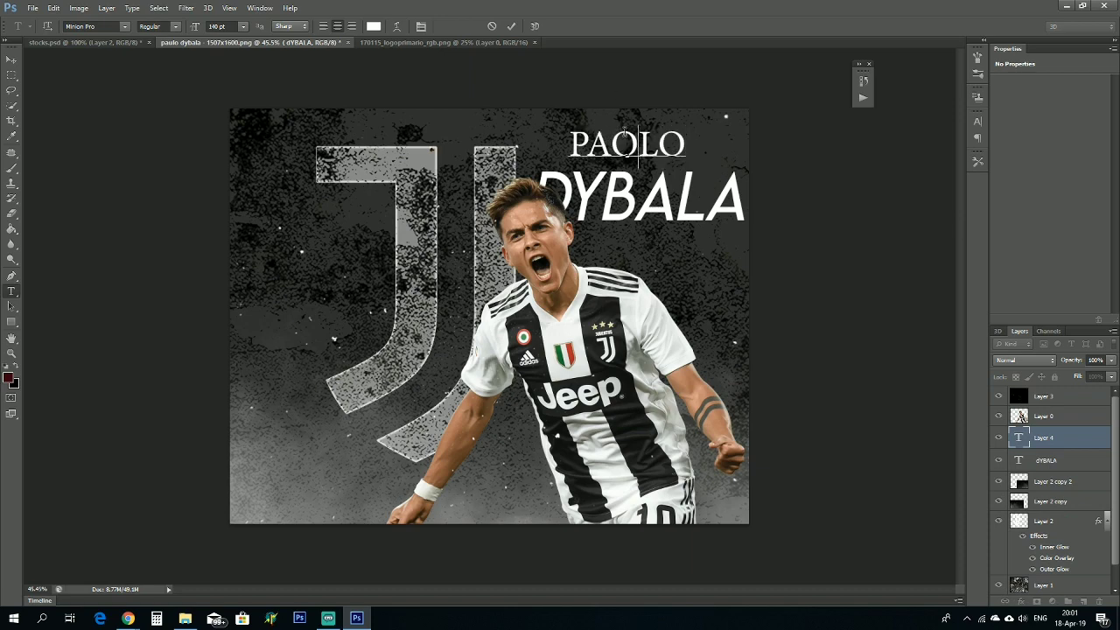
Set the font of the whole PAOLO text to Lemon/Milk and commit the text.
{"action": "key", "text": "ctrl+a"}
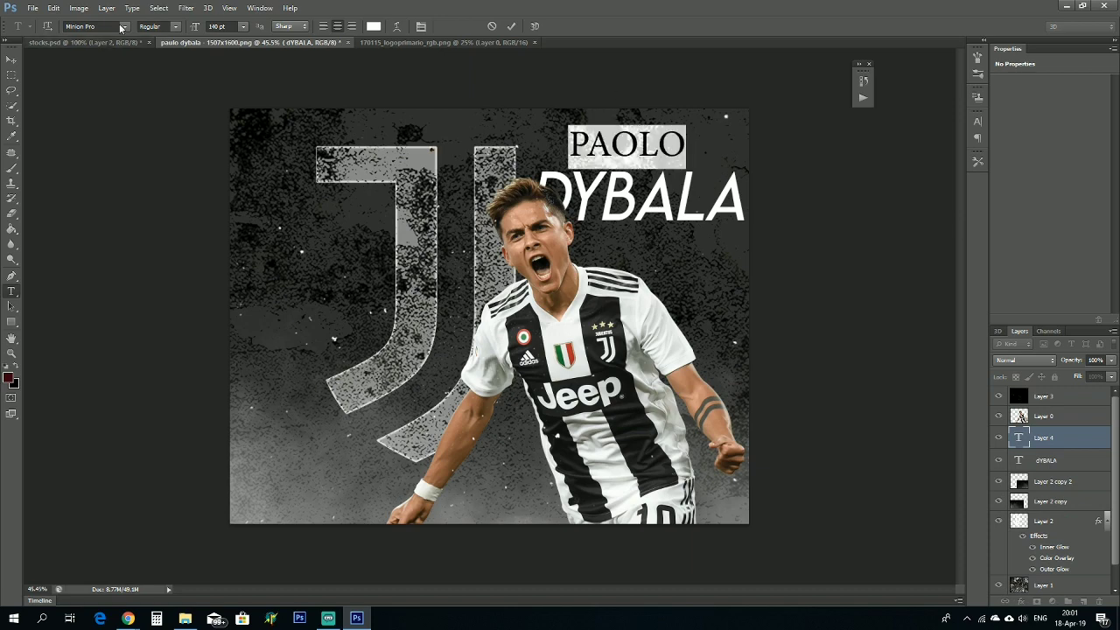
{"action": "left_click", "coordinate": [125, 26]}
{"action": "scroll", "coordinate": [144, 210], "scroll_direction": "up", "scroll_amount": 5}
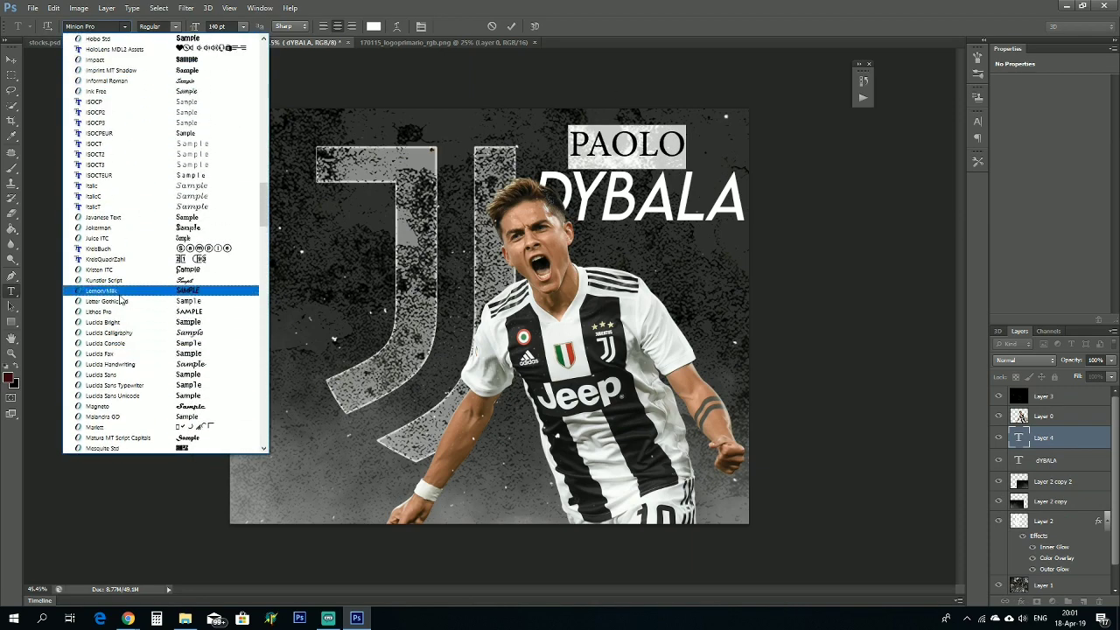
{"action": "left_click", "coordinate": [122, 290]}
{"action": "left_click", "coordinate": [511, 26]}
Shrink the PAOLO text to about 91 pt so it sits directly above the first letters of DYBALA.
{"action": "key", "text": "ctrl+t"}
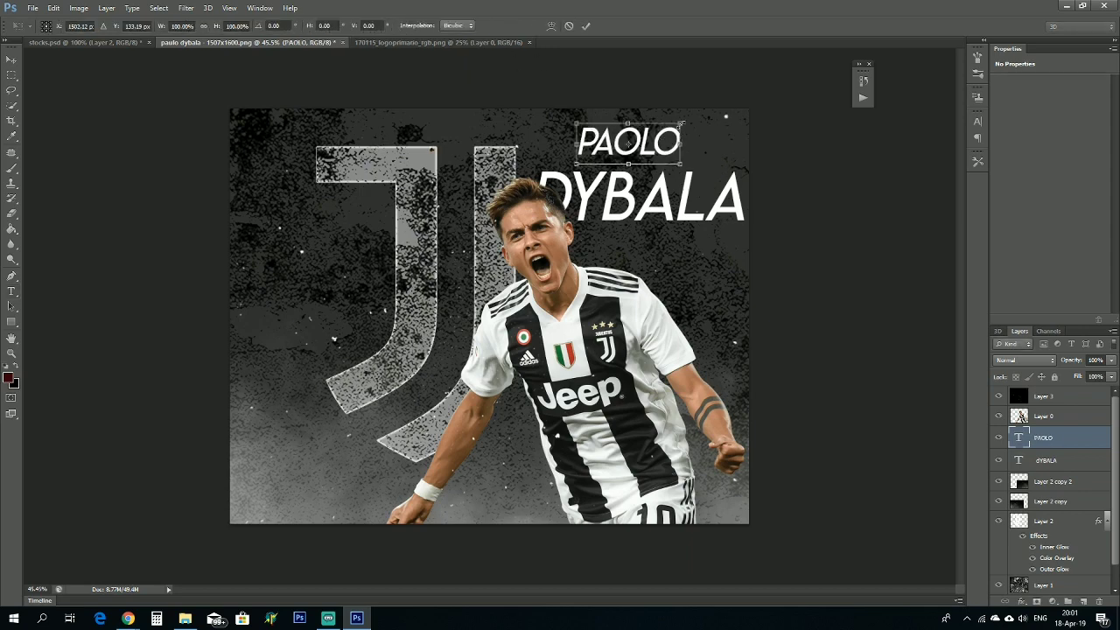
{"action": "left_click_drag", "start_coordinate": [680, 124], "coordinate": [605, 144]}
{"action": "key", "text": "Return"}
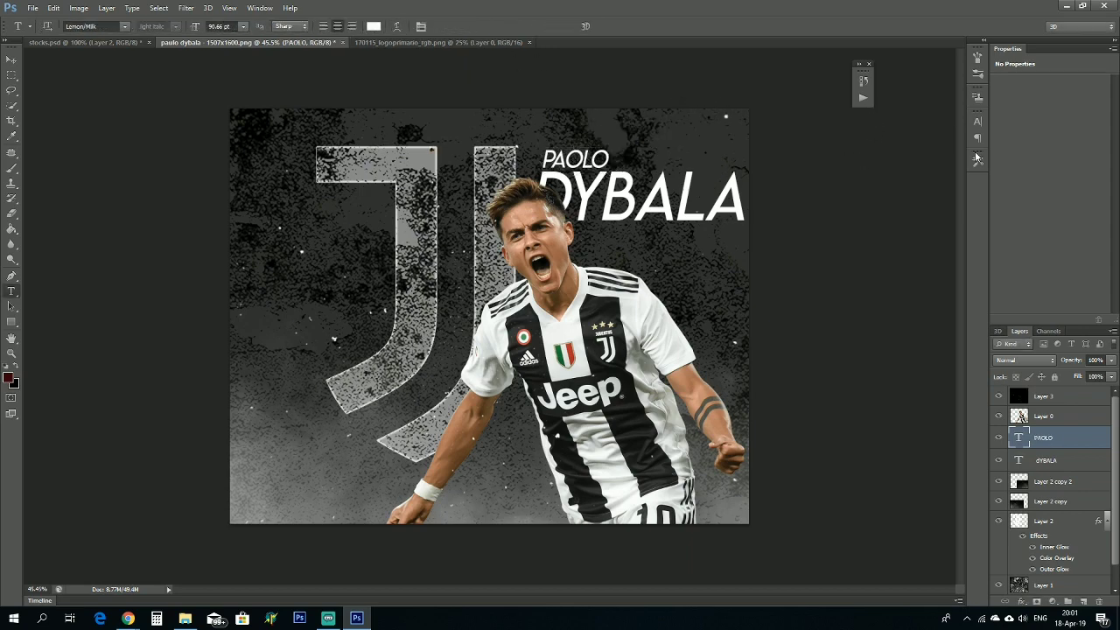
{"action": "left_click", "coordinate": [978, 122]}
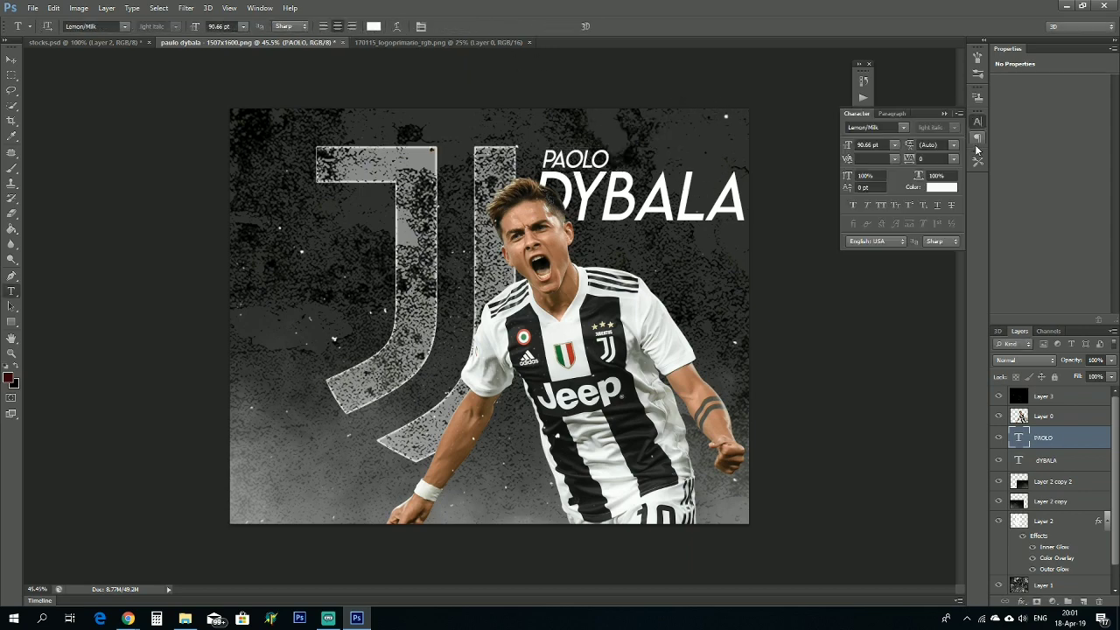
{"action": "left_click", "coordinate": [944, 114]}
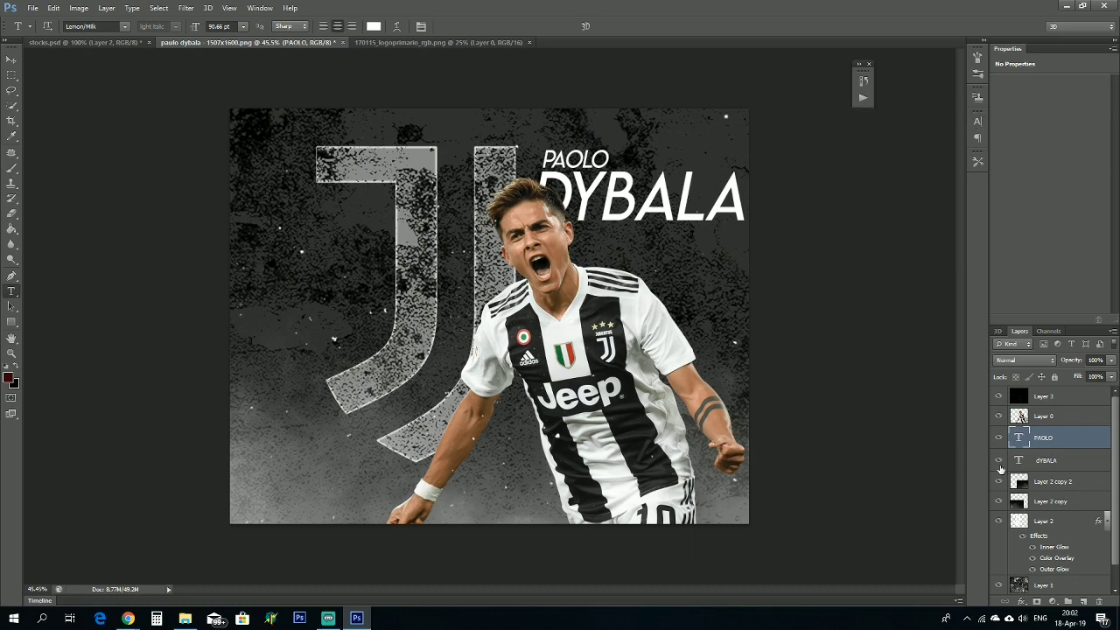
{"action": "scroll", "coordinate": [1063, 488], "scroll_direction": "down", "scroll_amount": 1}
{"action": "scroll", "coordinate": [1082, 490], "scroll_direction": "up", "scroll_amount": 1}
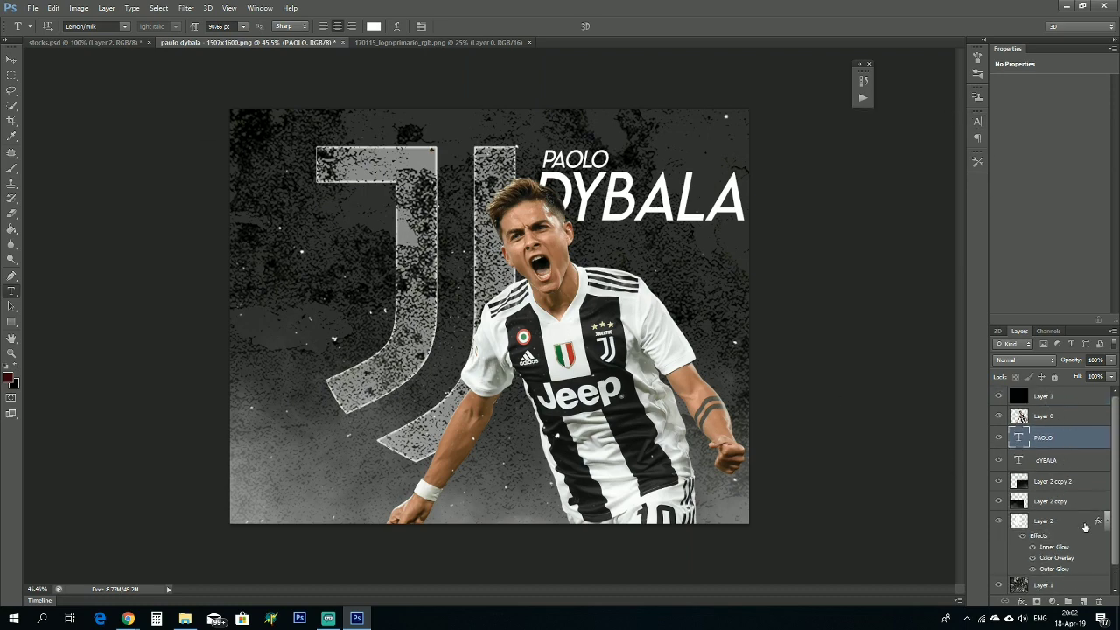